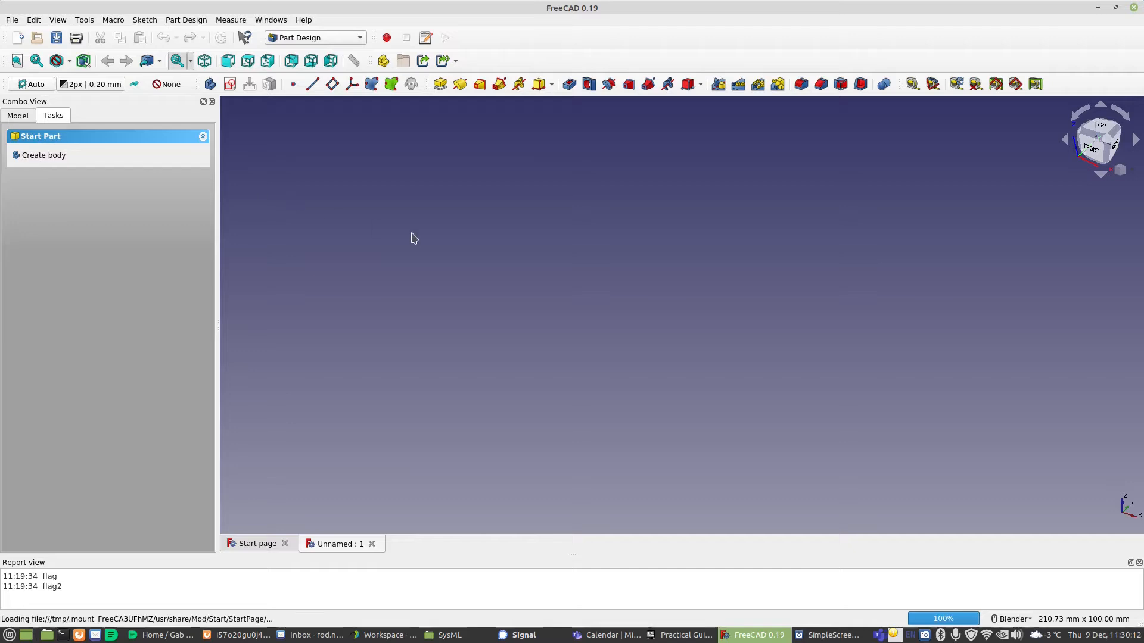
Create a body and start a new sketch on the XY plane.
click(40, 155)
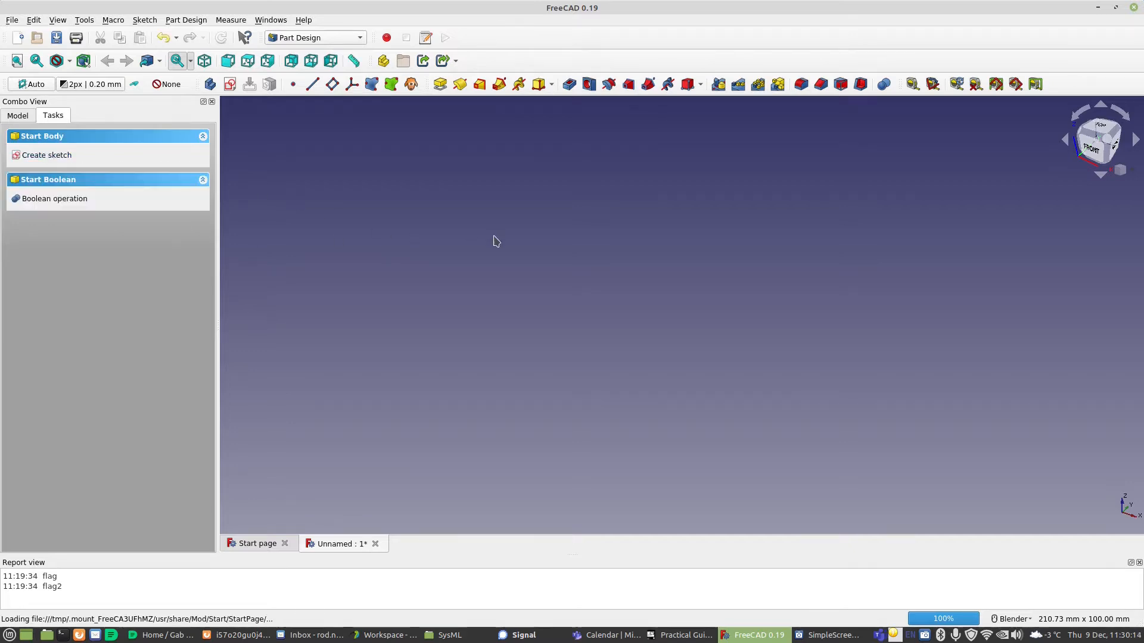
click(51, 153)
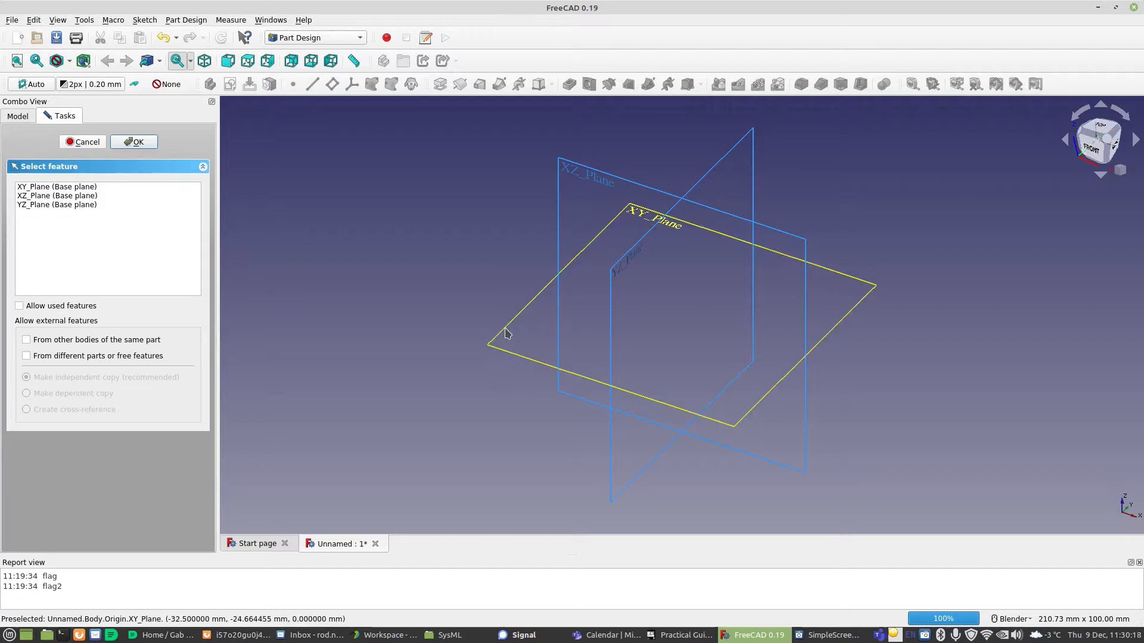
click(156, 190)
click(141, 143)
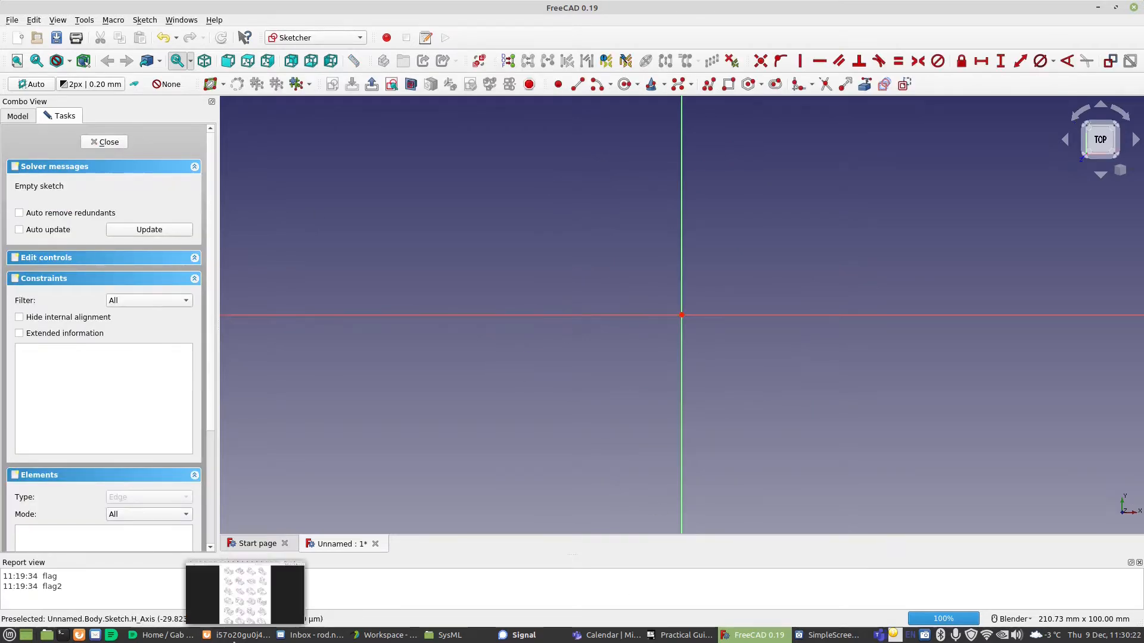
Check the reference drawings in Firefox and, back in FreeCAD, sketch the outline's sloping top edge and slanted left edge from a shared corner.
click(235, 635)
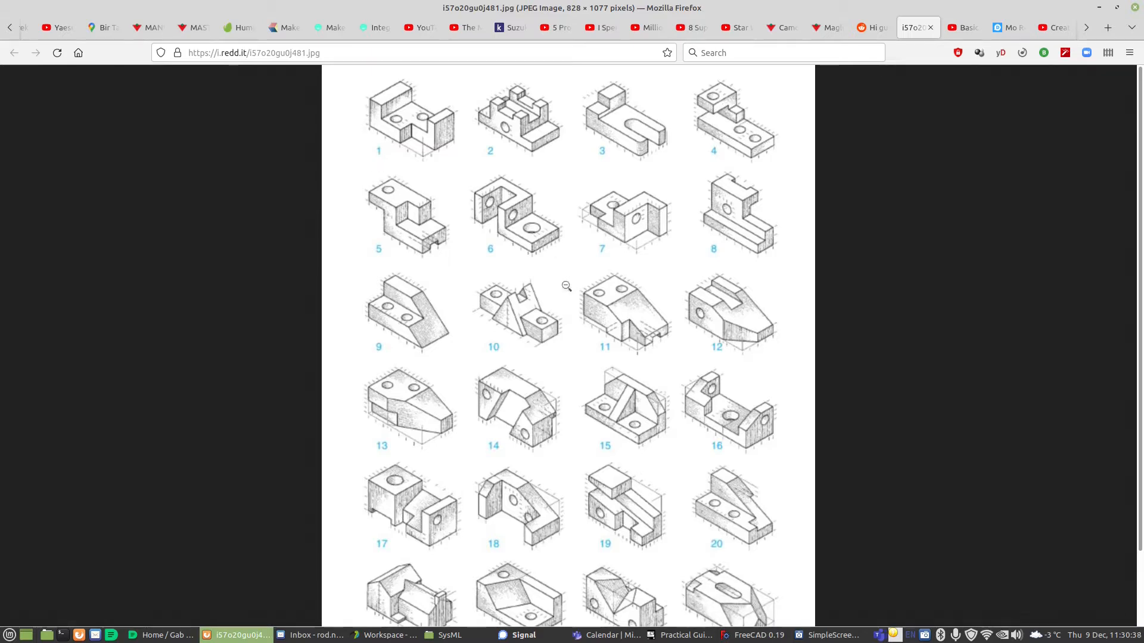
click(754, 635)
click(578, 84)
click(557, 223)
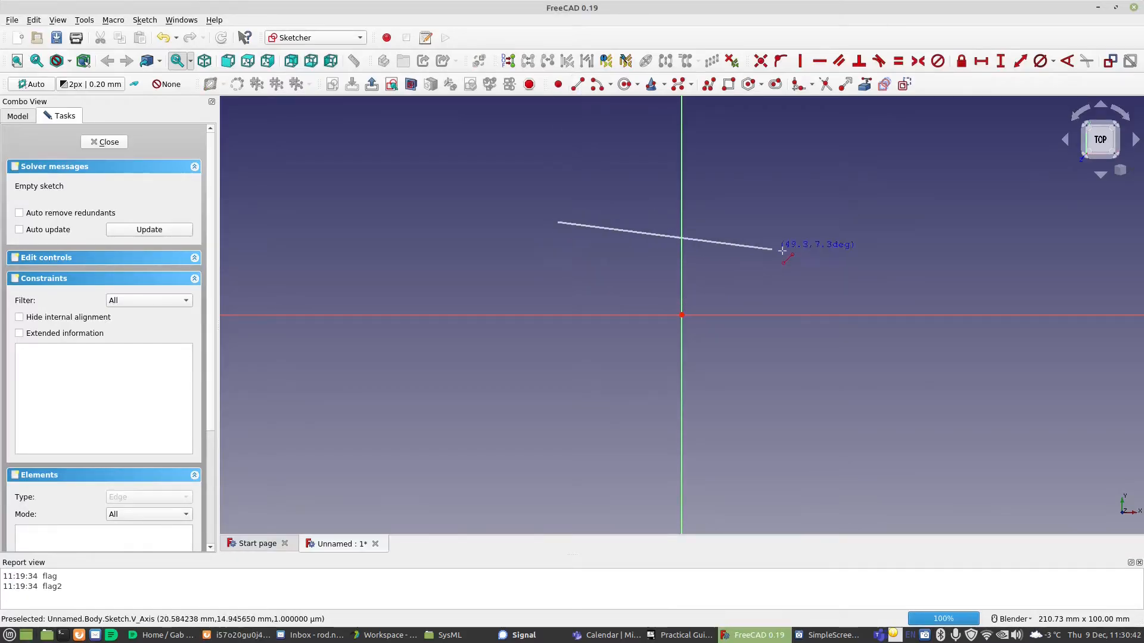
click(817, 258)
click(558, 223)
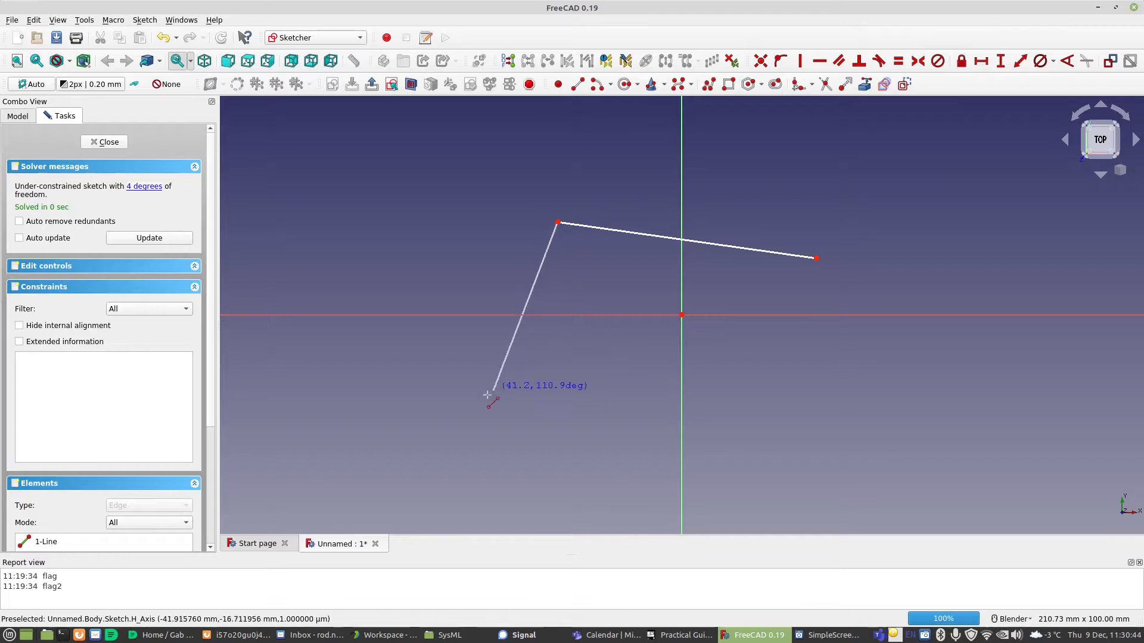
click(495, 396)
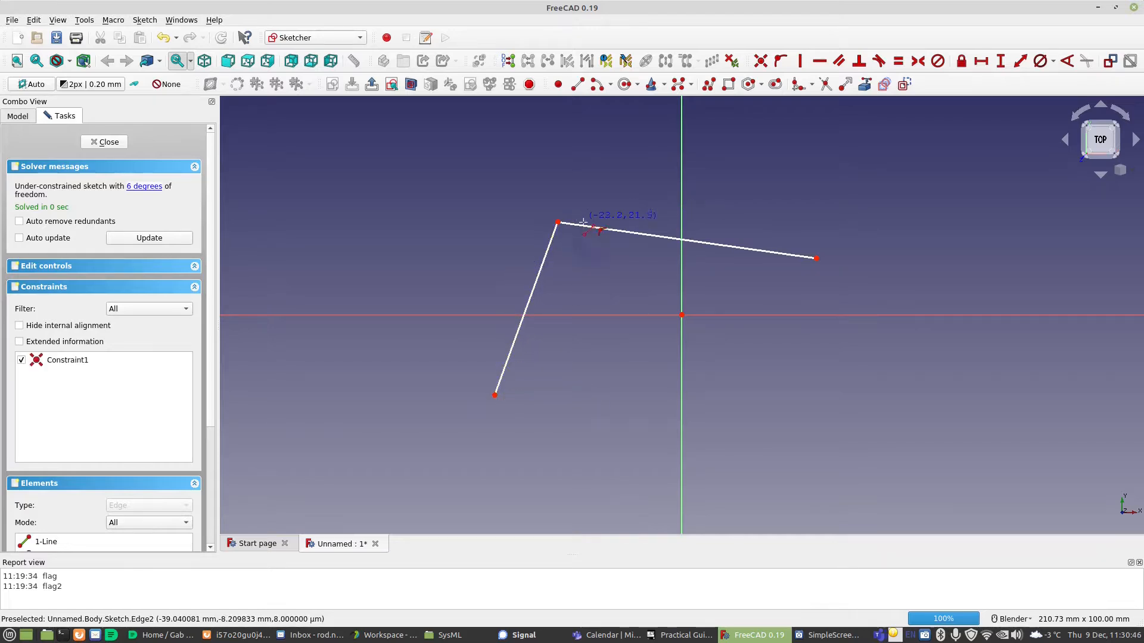
Close the outline with a notch about 22 mm wide and 16 mm high at its lower-right corner, and constrain the bottom edge horizontal.
click(818, 258)
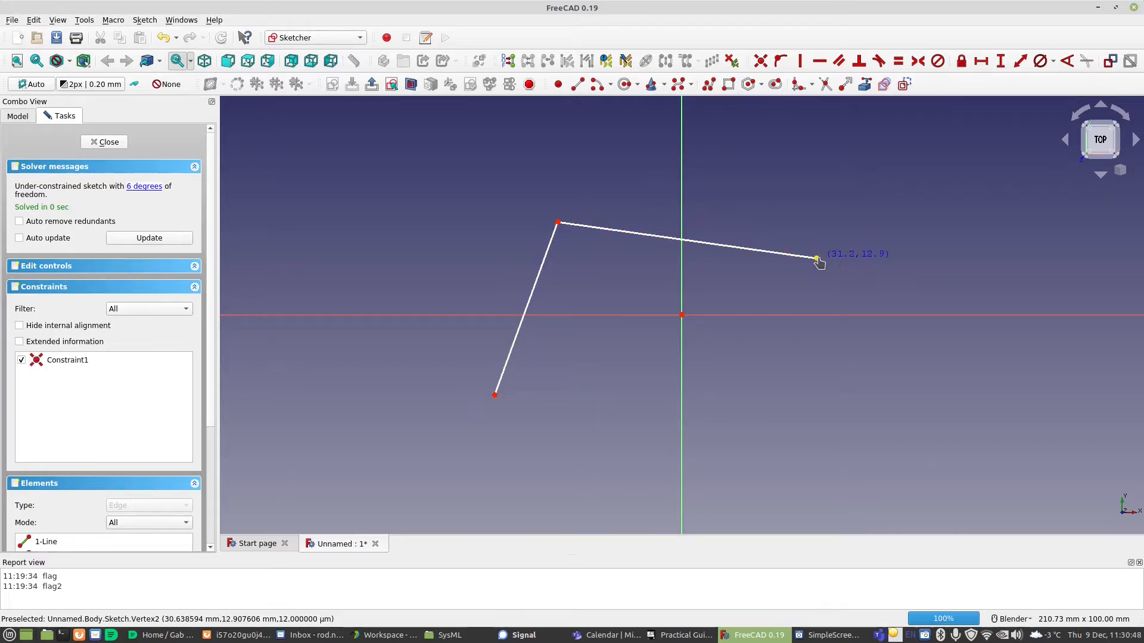
click(817, 341)
click(817, 342)
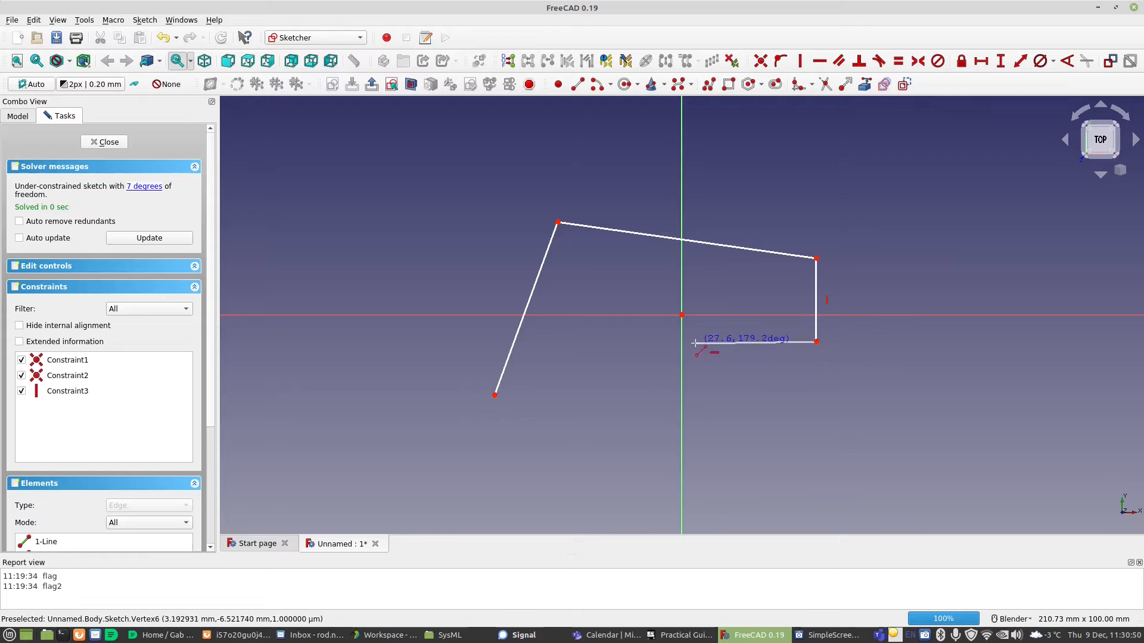
click(721, 341)
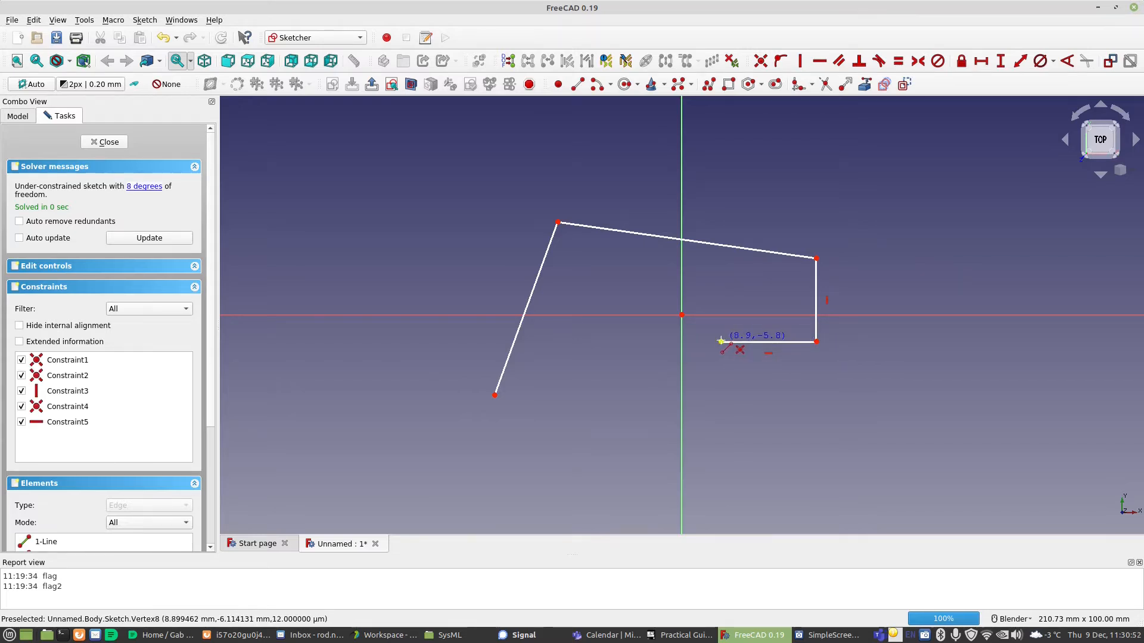
click(722, 411)
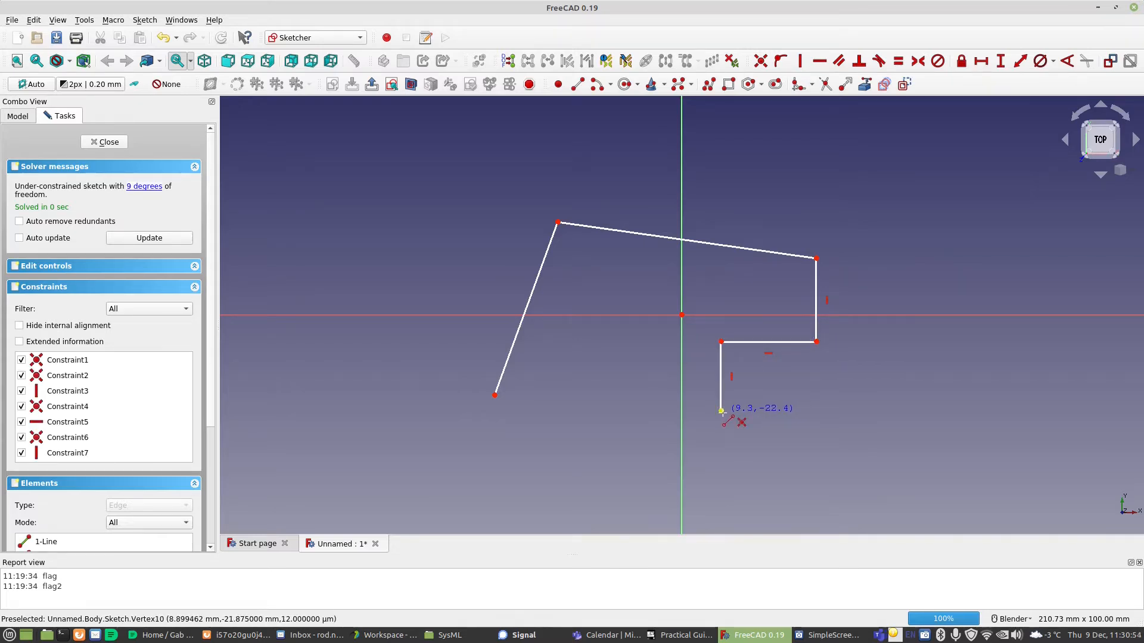
click(494, 396)
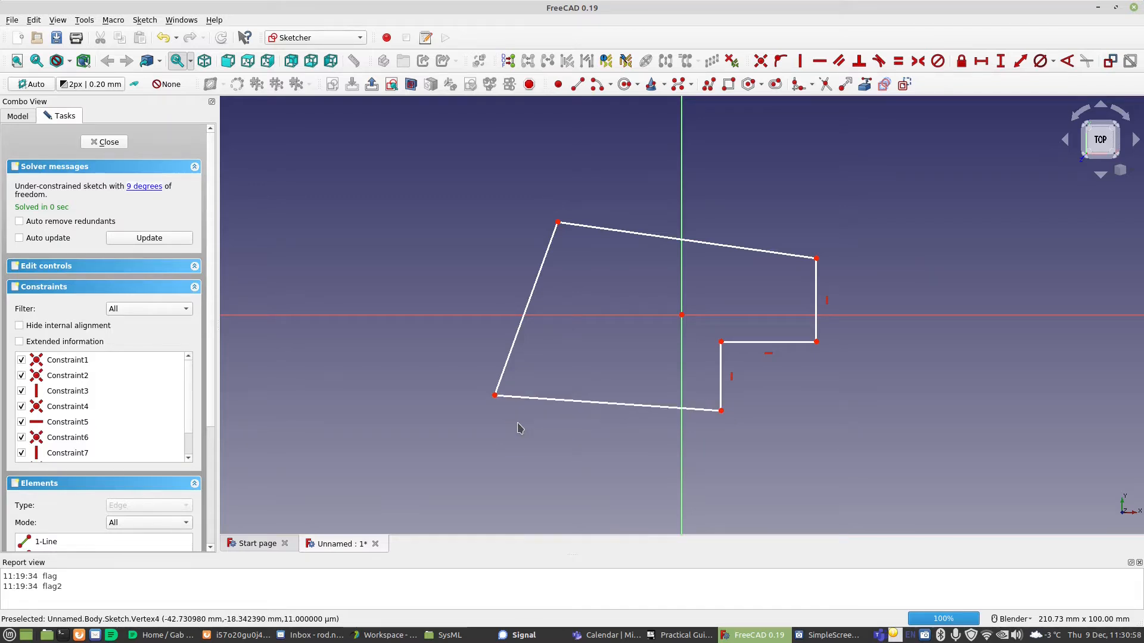
click(536, 399)
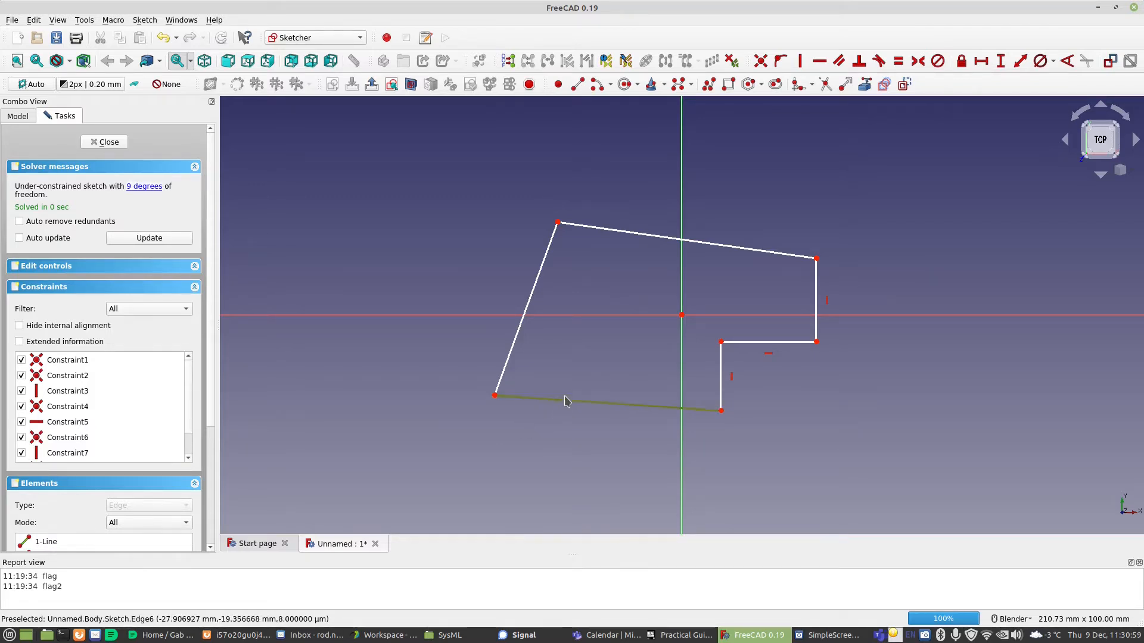
click(820, 61)
Constrain the left edge's endpoints symmetric about the horizontal axis and the top edge's endpoints symmetric about the vertical axis.
click(559, 222)
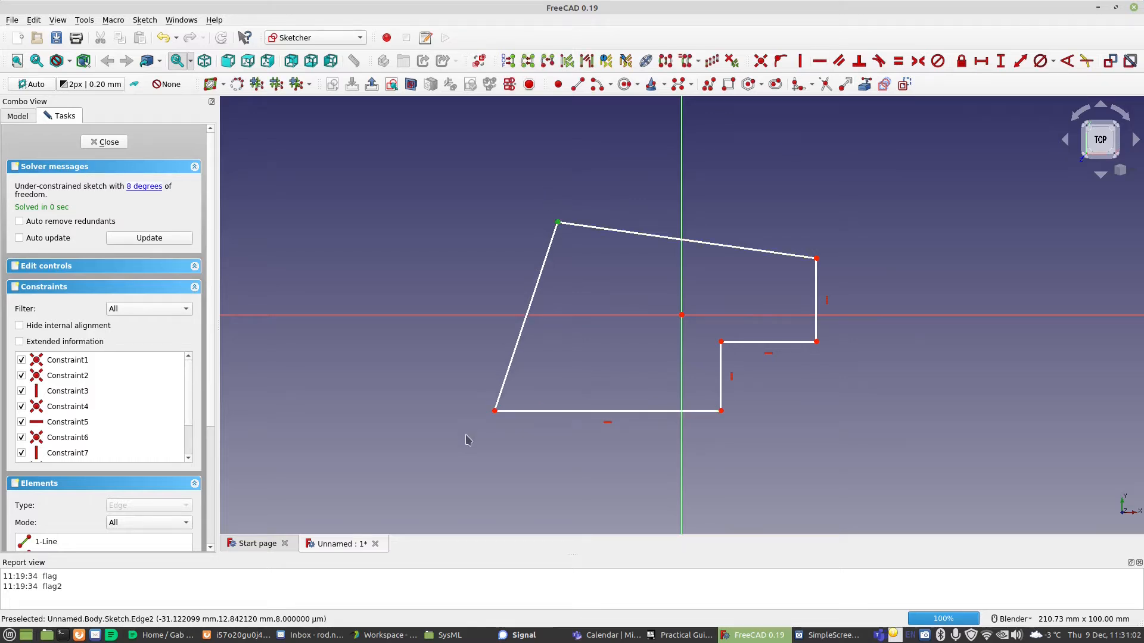
click(494, 411)
click(503, 316)
click(918, 62)
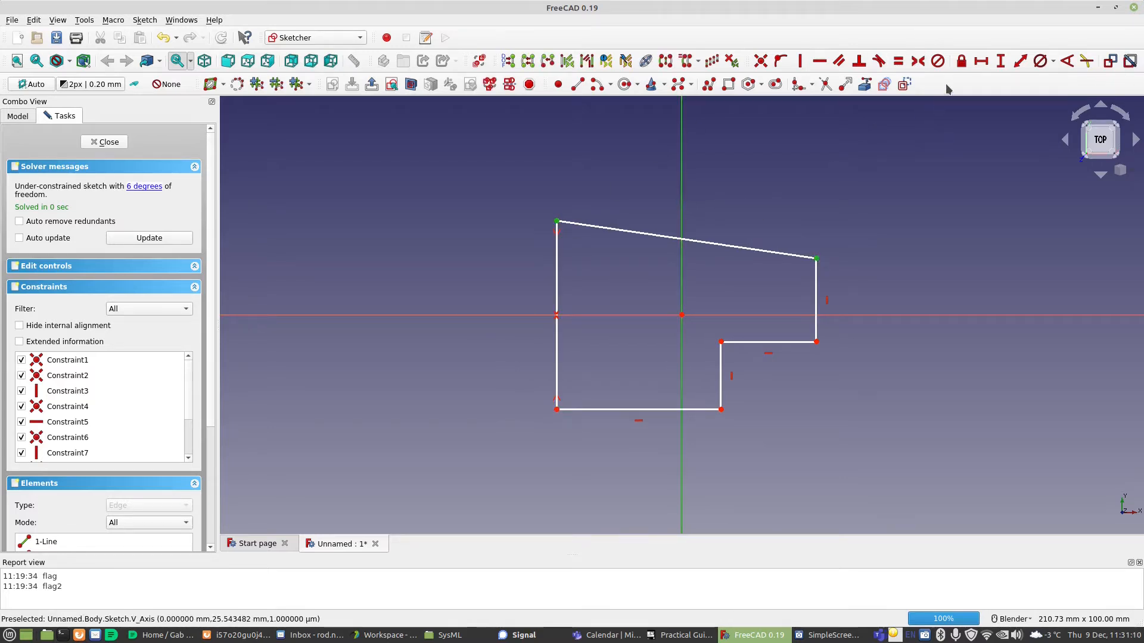
click(917, 61)
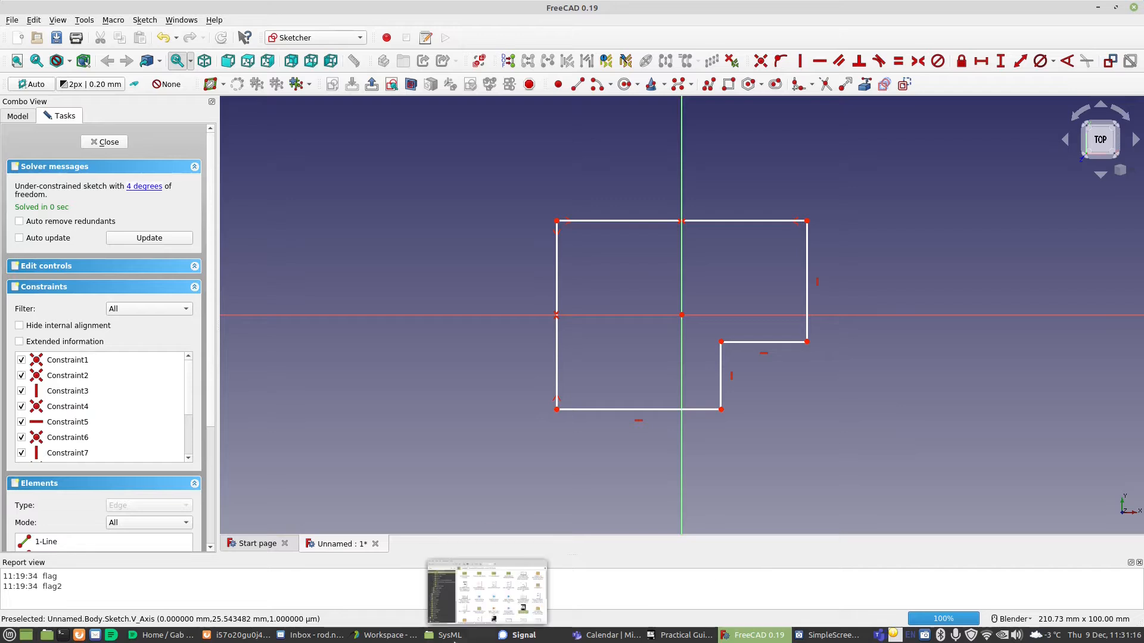
Following the reference drawing in Firefox, set the horizontal length of the outline's bottom edge to 40 mm and of the notch's edge to 30 mm.
click(237, 635)
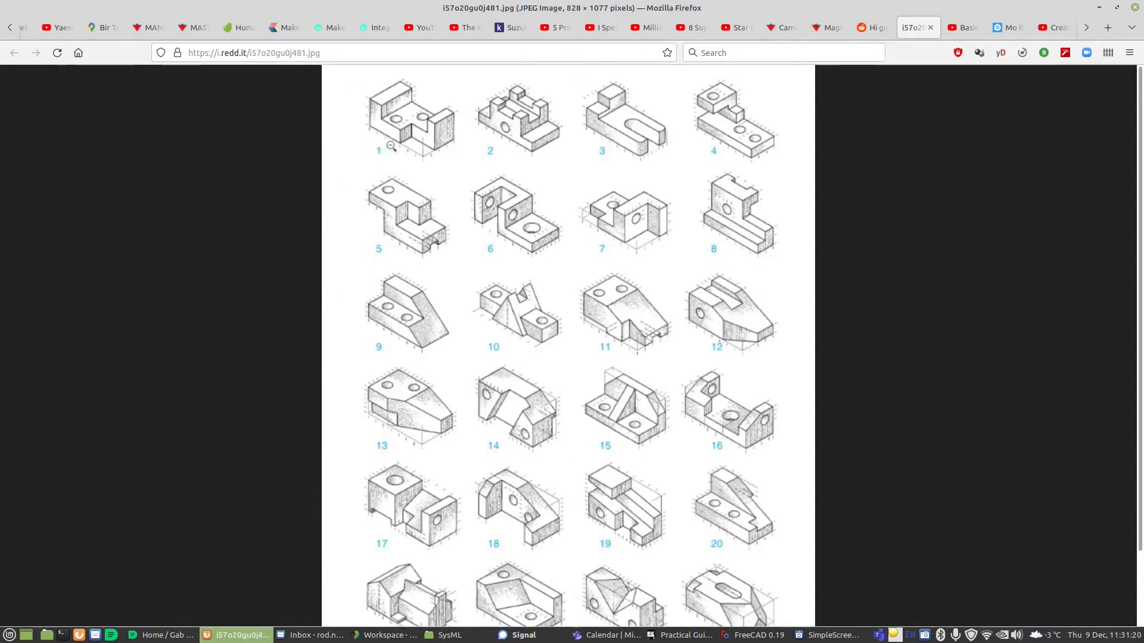
click(753, 635)
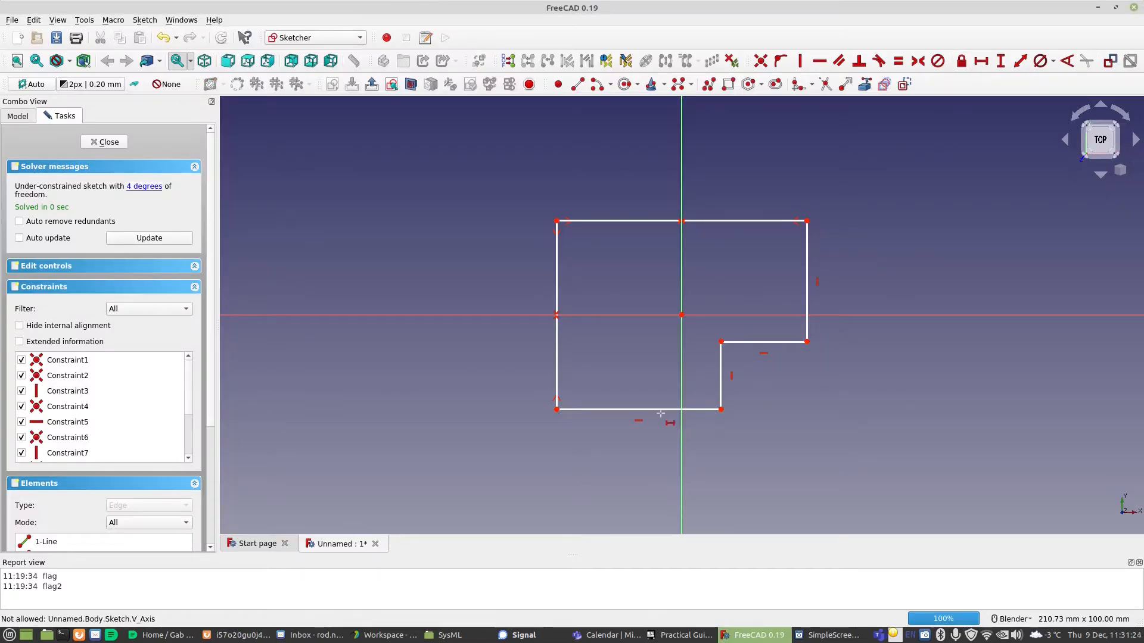
click(659, 410)
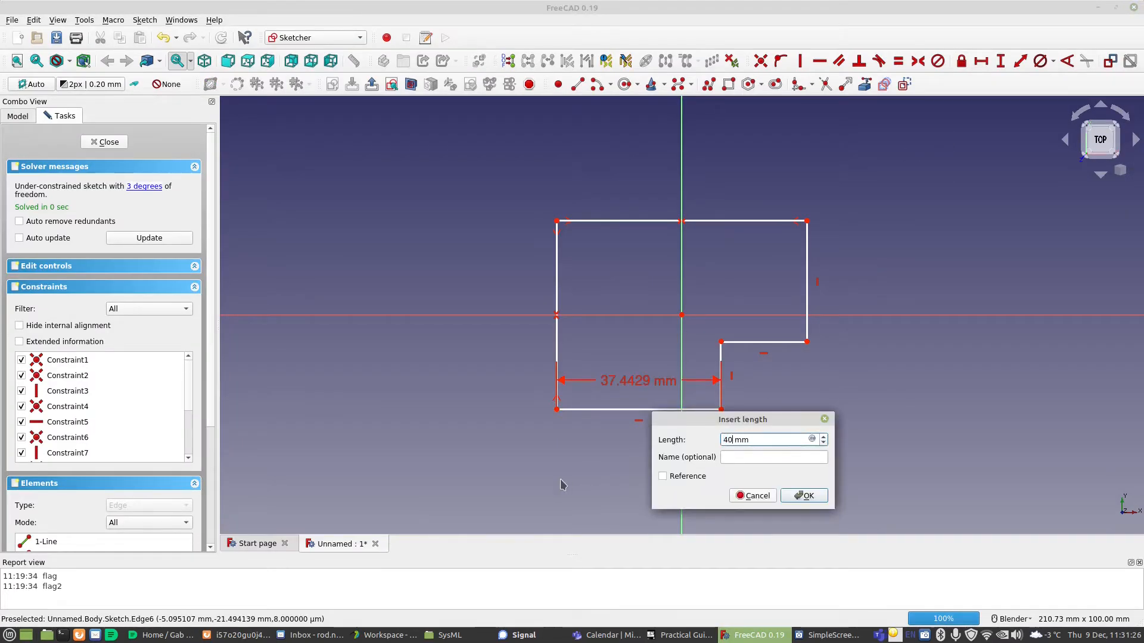
key(Return)
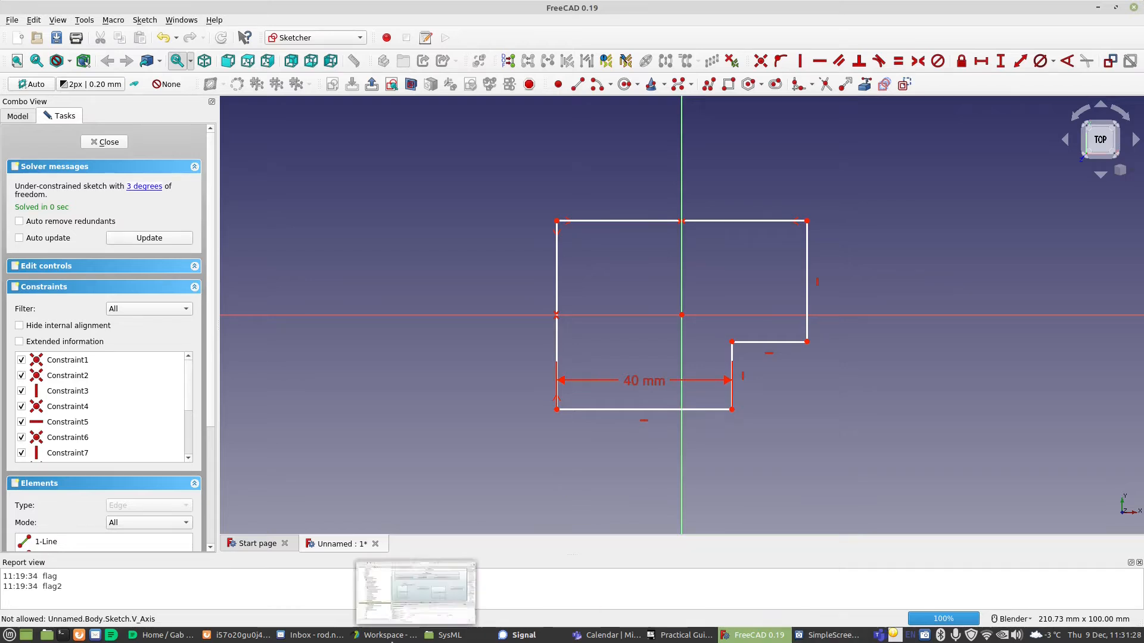
click(237, 635)
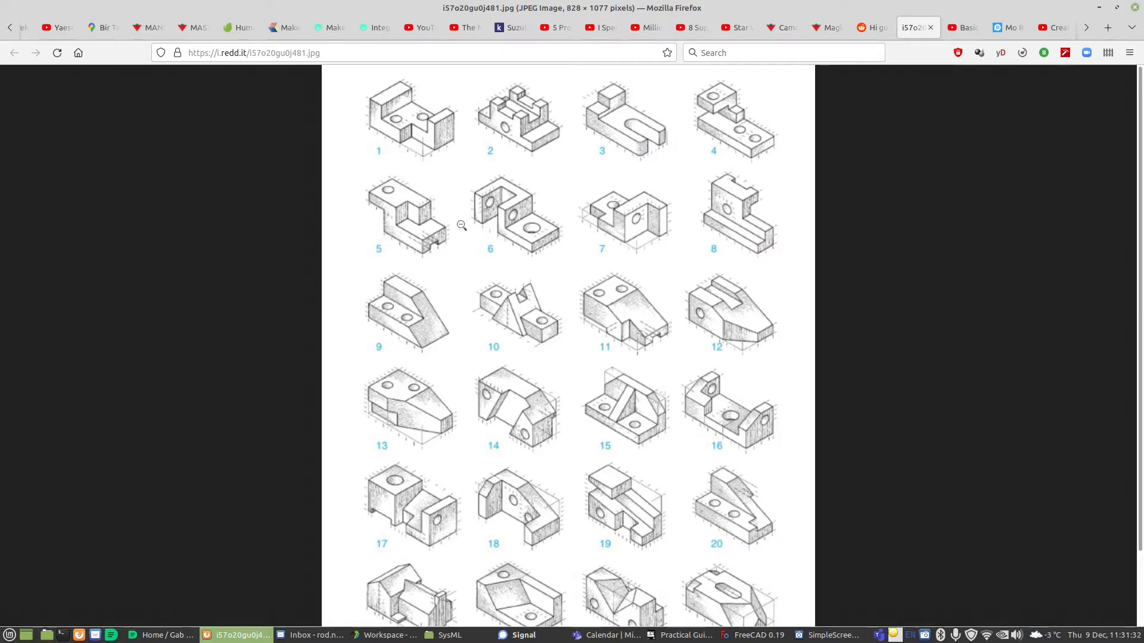
click(753, 635)
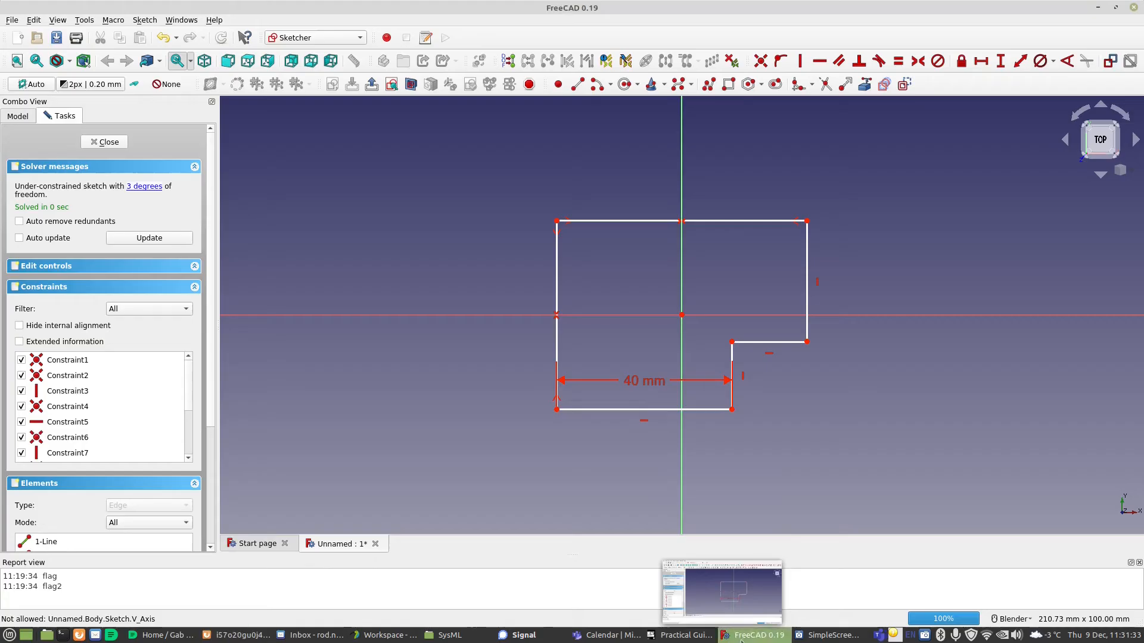
click(767, 342)
key(Return)
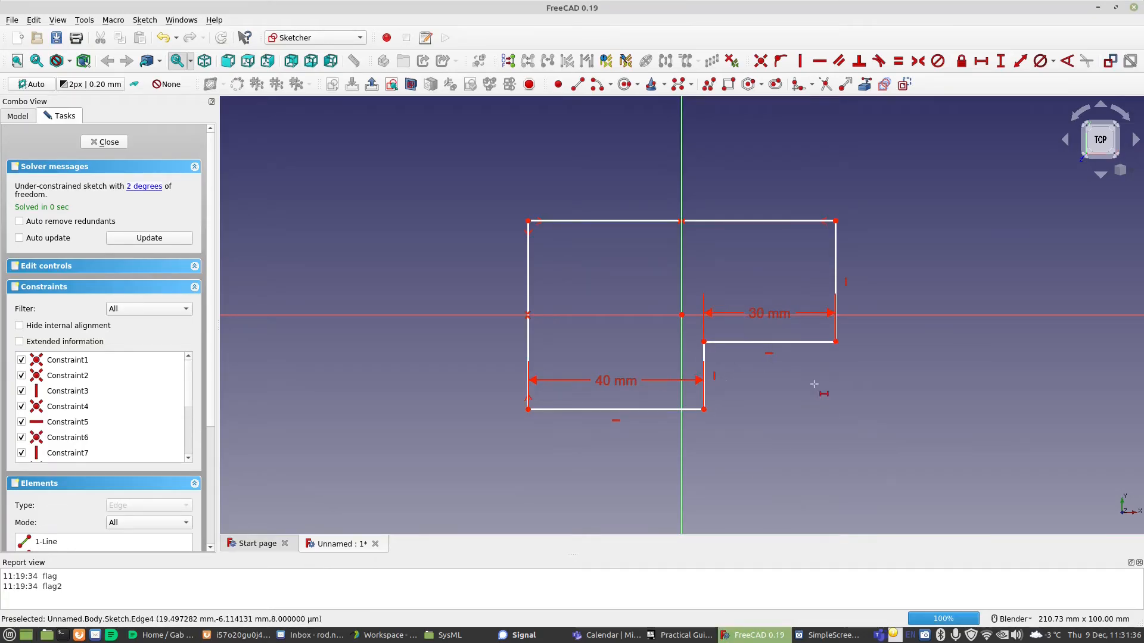
Following the reference drawing in Firefox, set the vertical length of the notch's edge to 15 mm and of the outline's right edge to 25 mm.
click(250, 596)
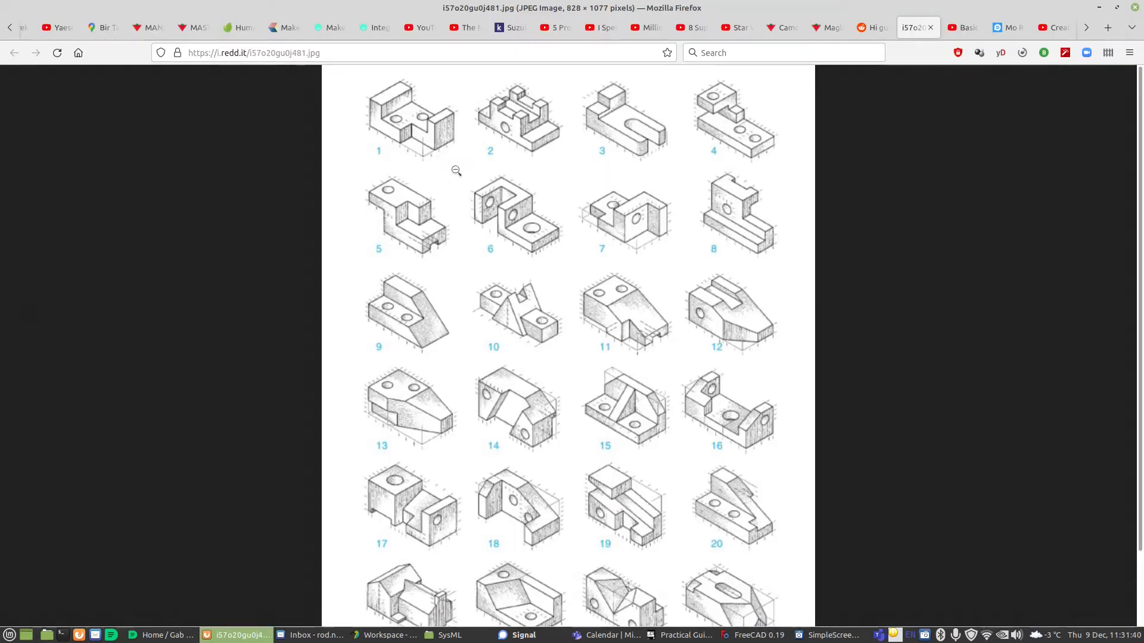
click(752, 635)
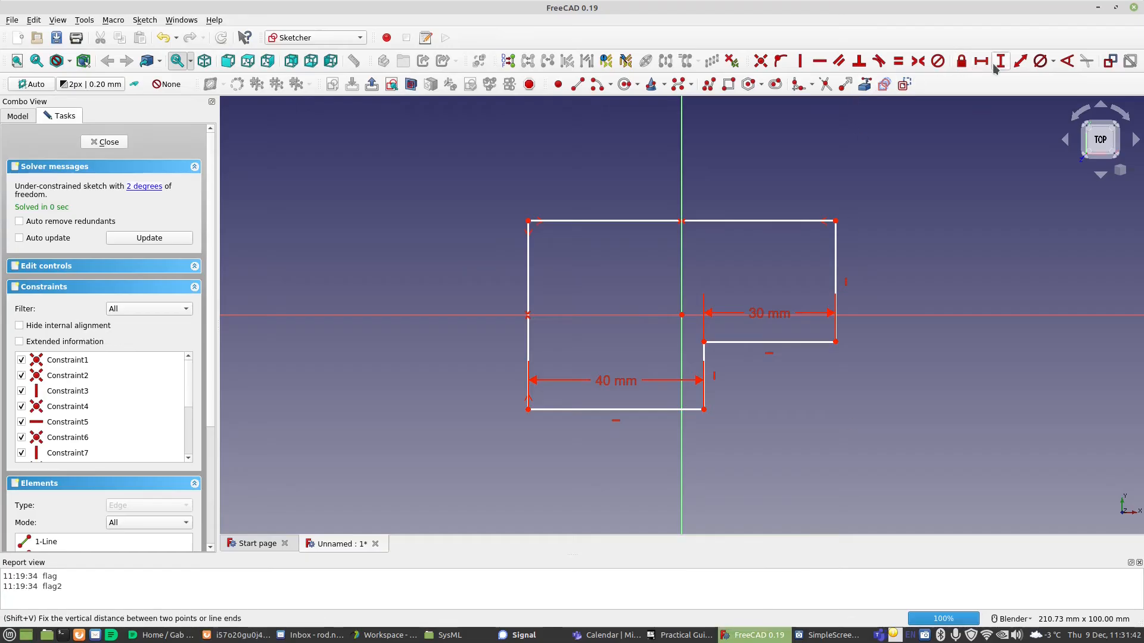
click(705, 359)
text(15)
key(Return)
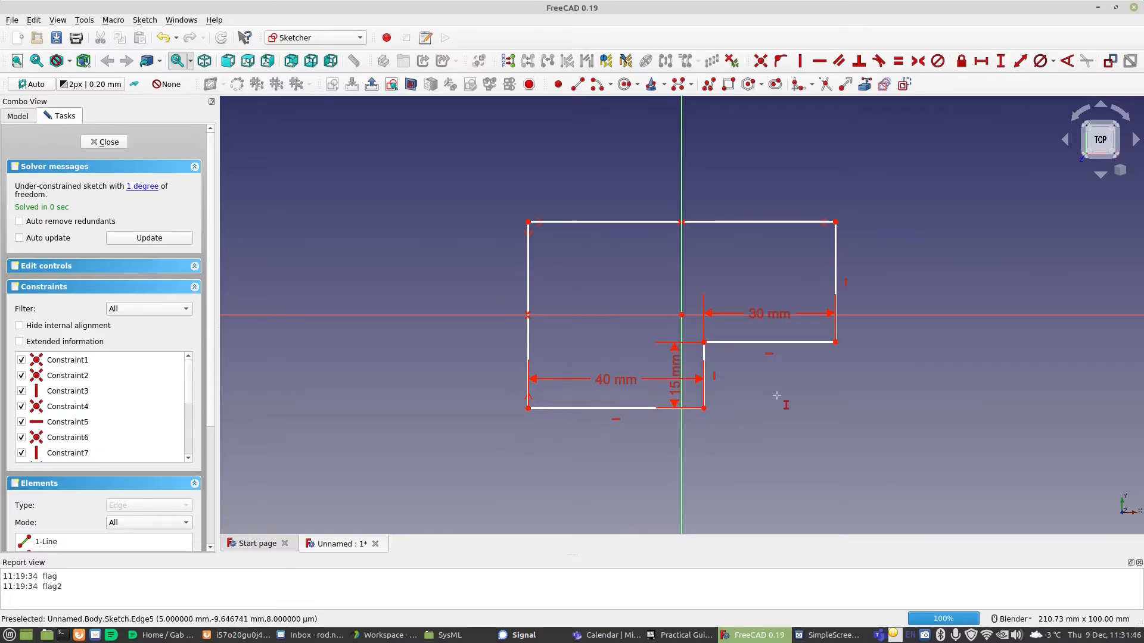
click(235, 636)
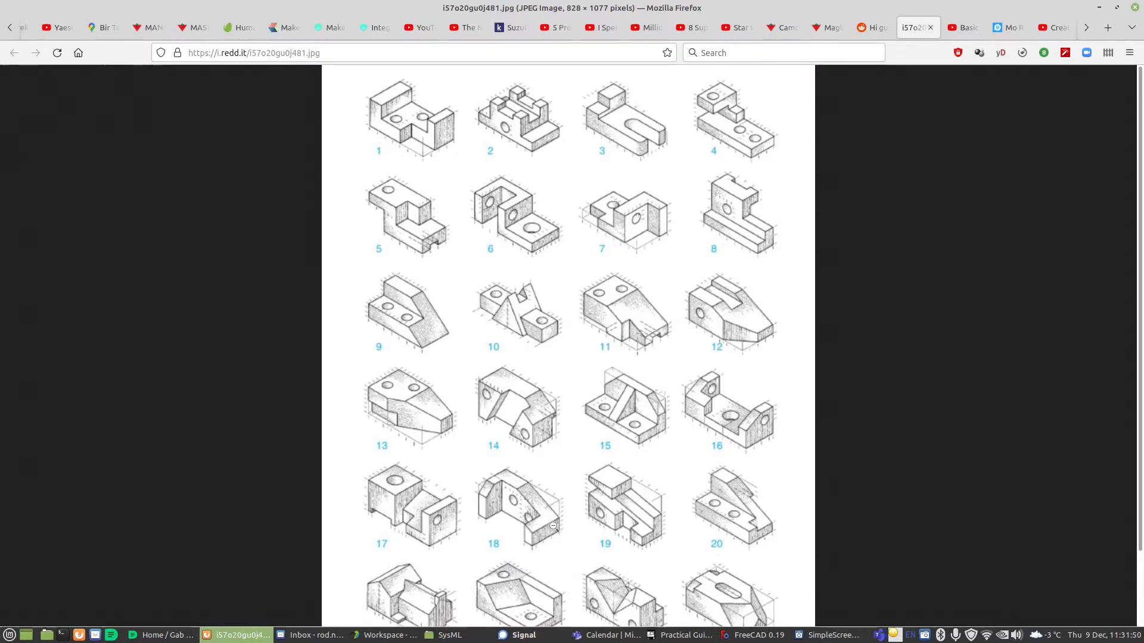
click(752, 635)
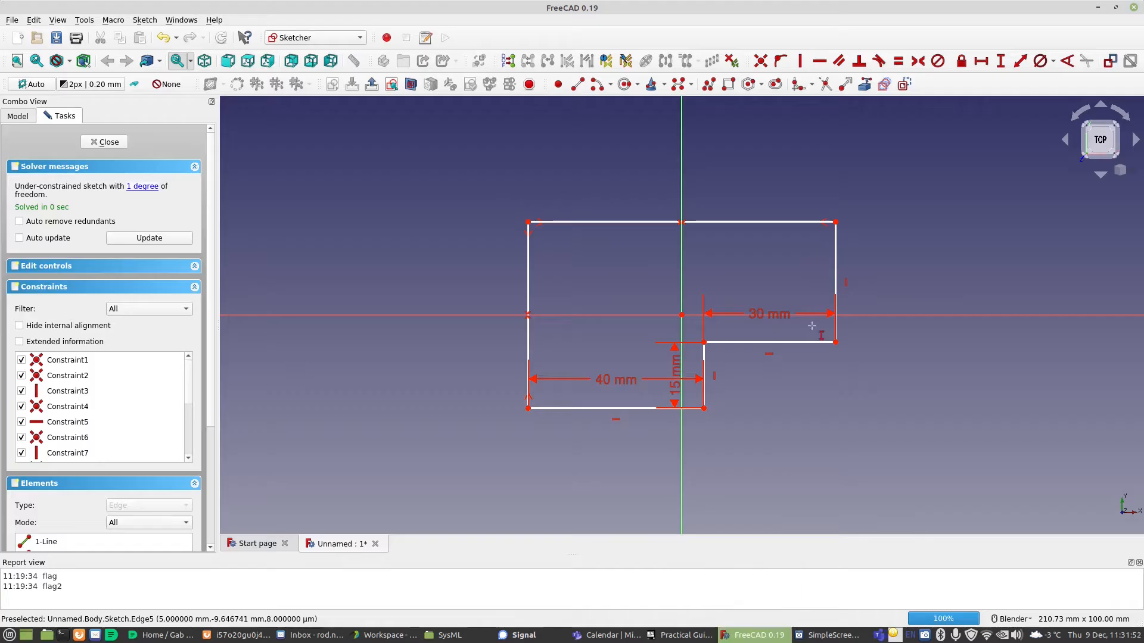
click(834, 279)
text(25)
key(Return)
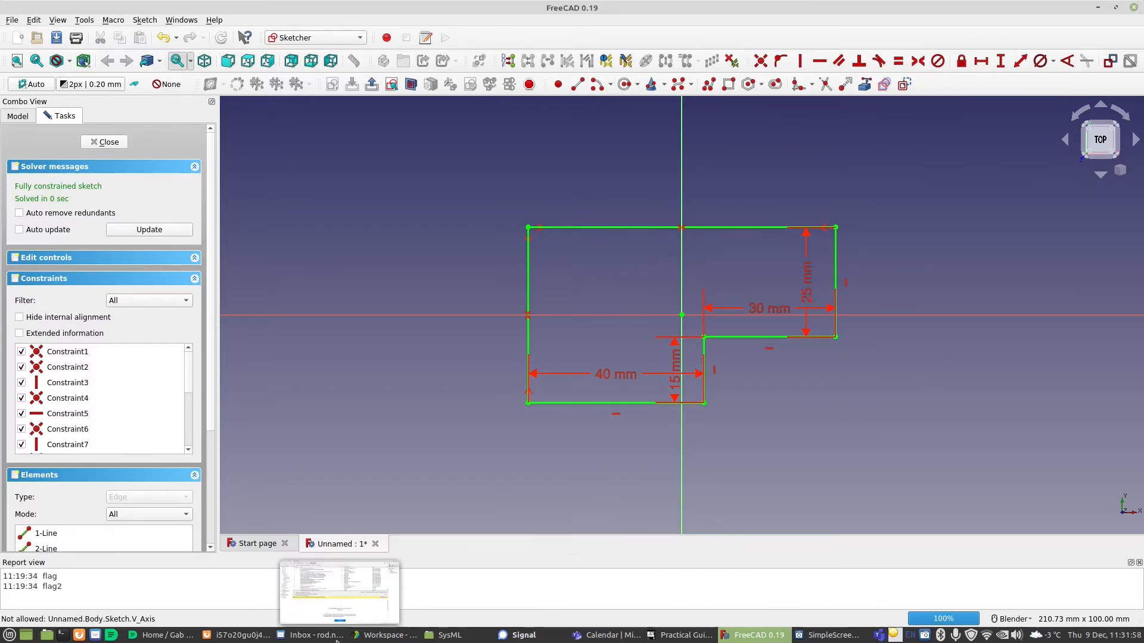
Check the hole layout in the Firefox reference and draw two circles in the outline, one above the bottom edge and one above the notch.
click(253, 636)
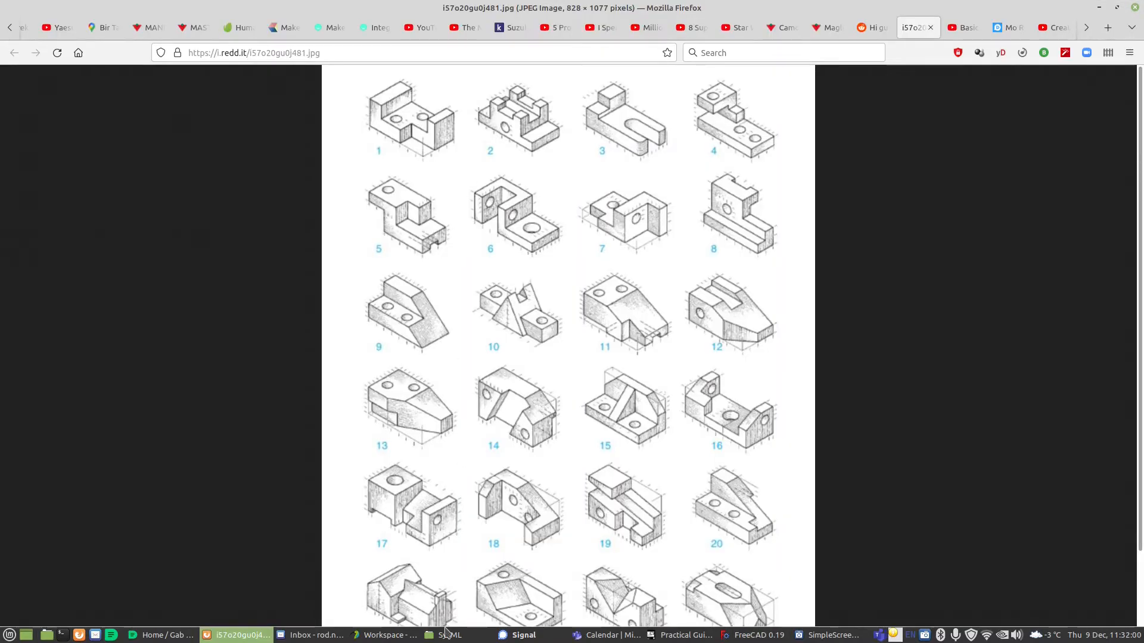
click(753, 636)
click(625, 84)
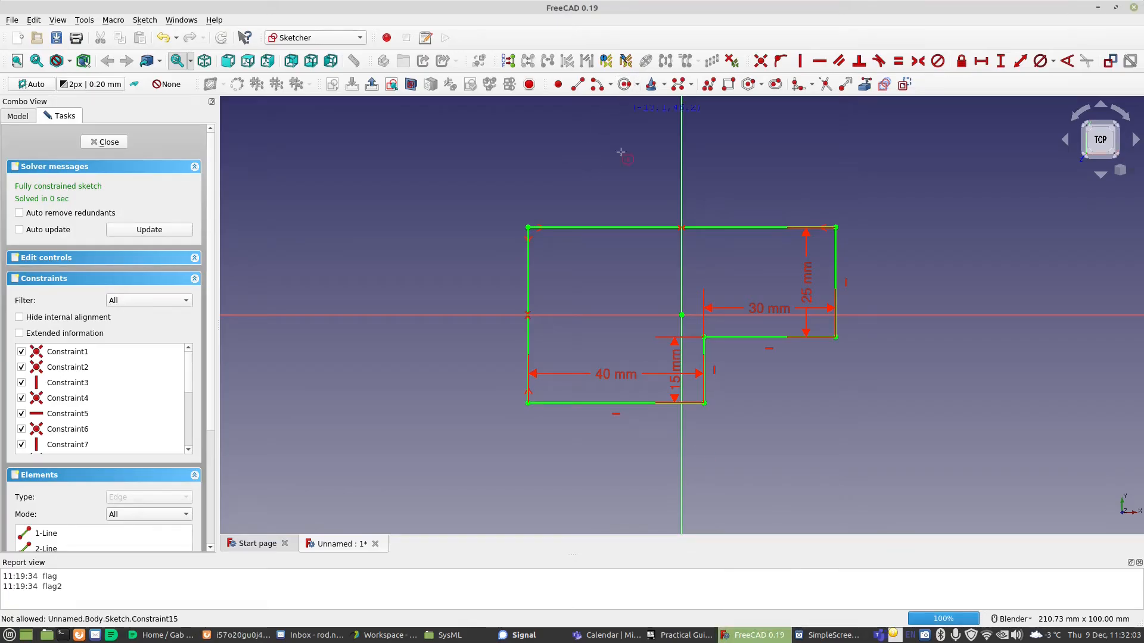
click(629, 345)
click(739, 257)
click(756, 274)
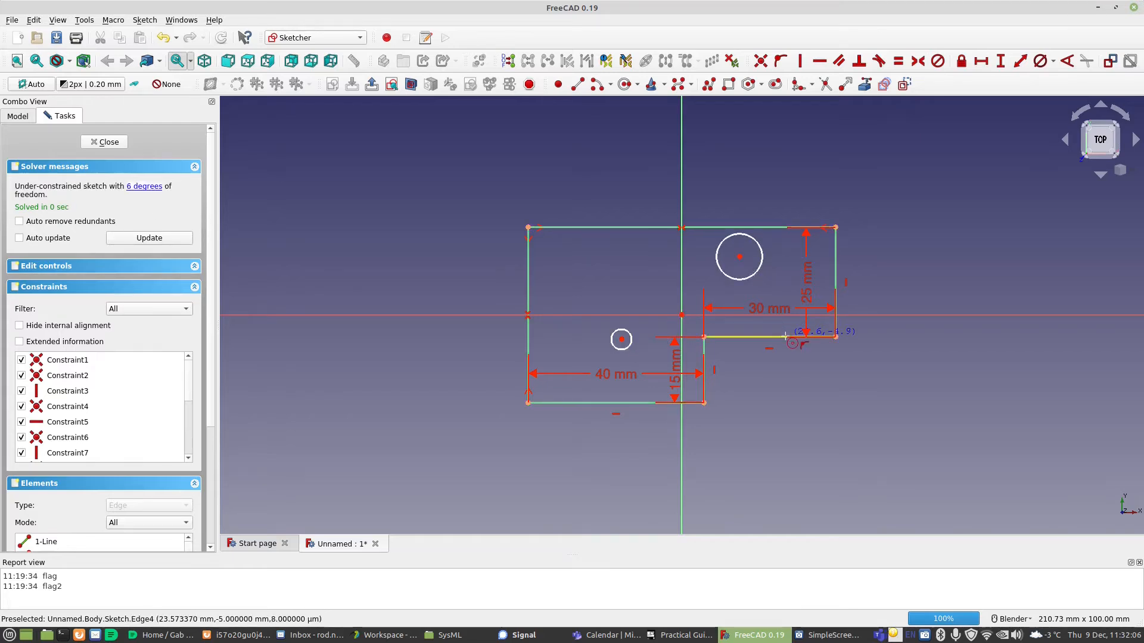
key(Escape)
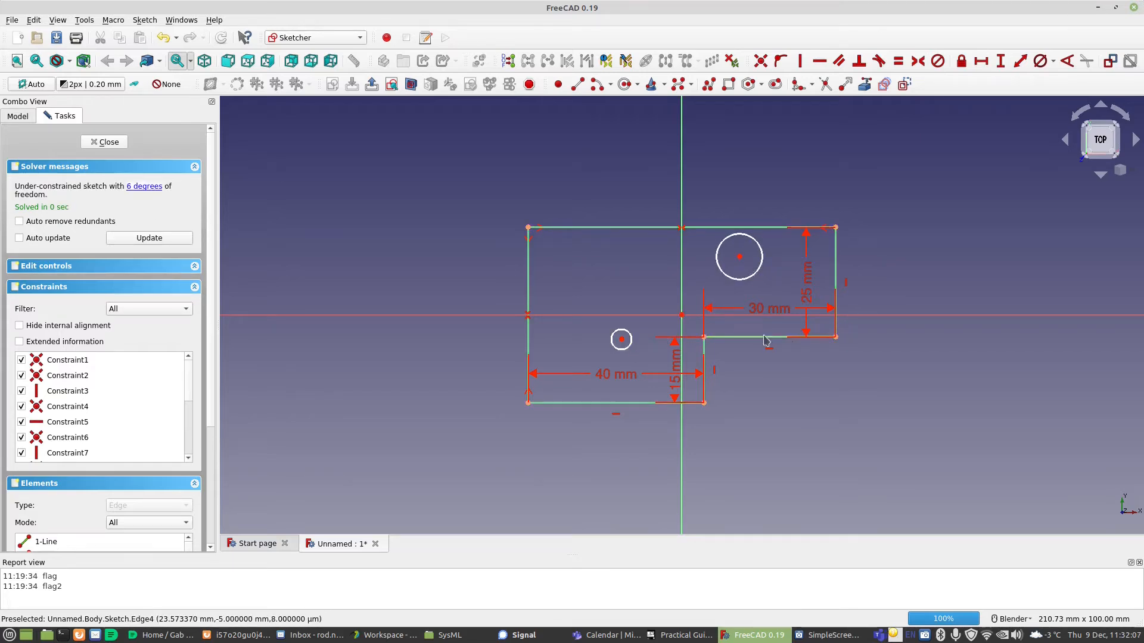
Constrain the two hole circles to equal size.
click(630, 338)
click(723, 269)
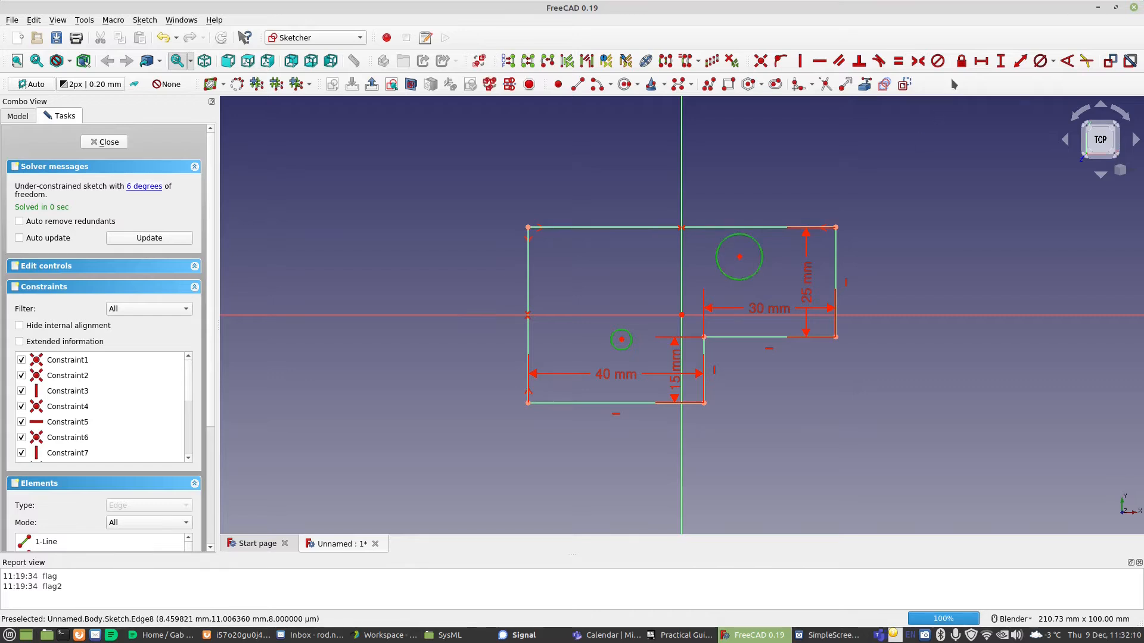
click(899, 61)
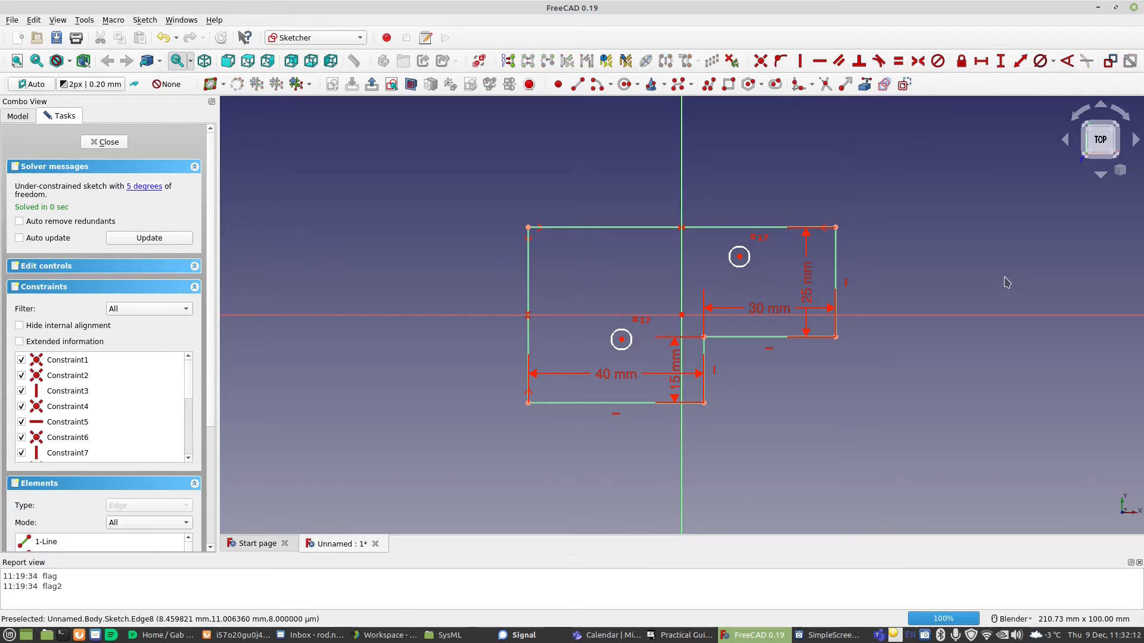
Set the diameter of the upper hole circle to 10 mm.
click(1040, 60)
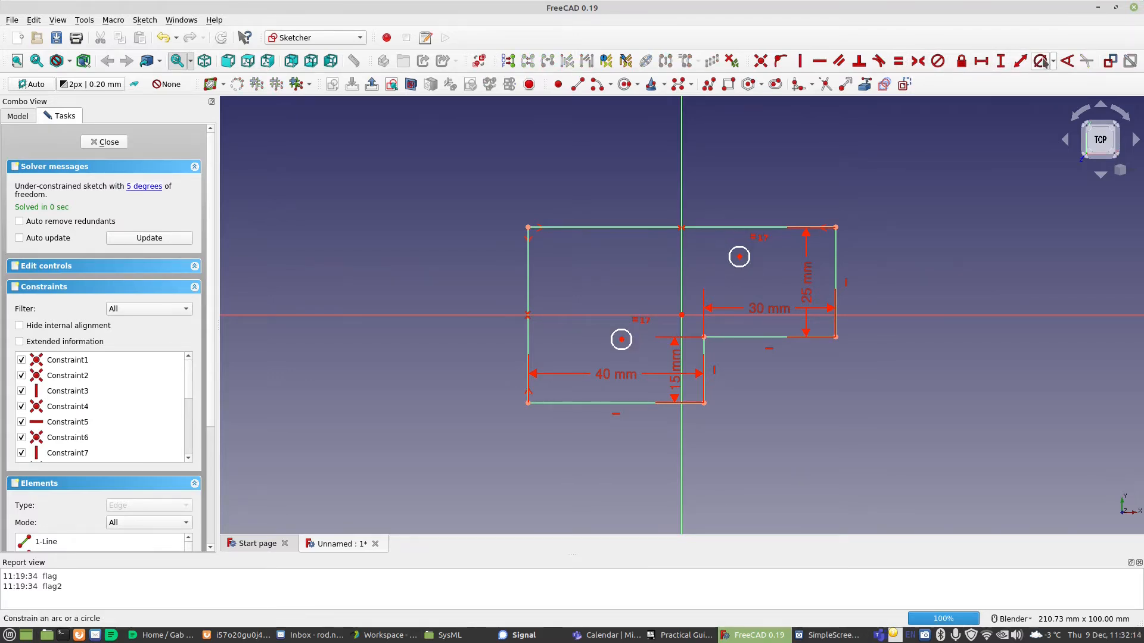
click(746, 250)
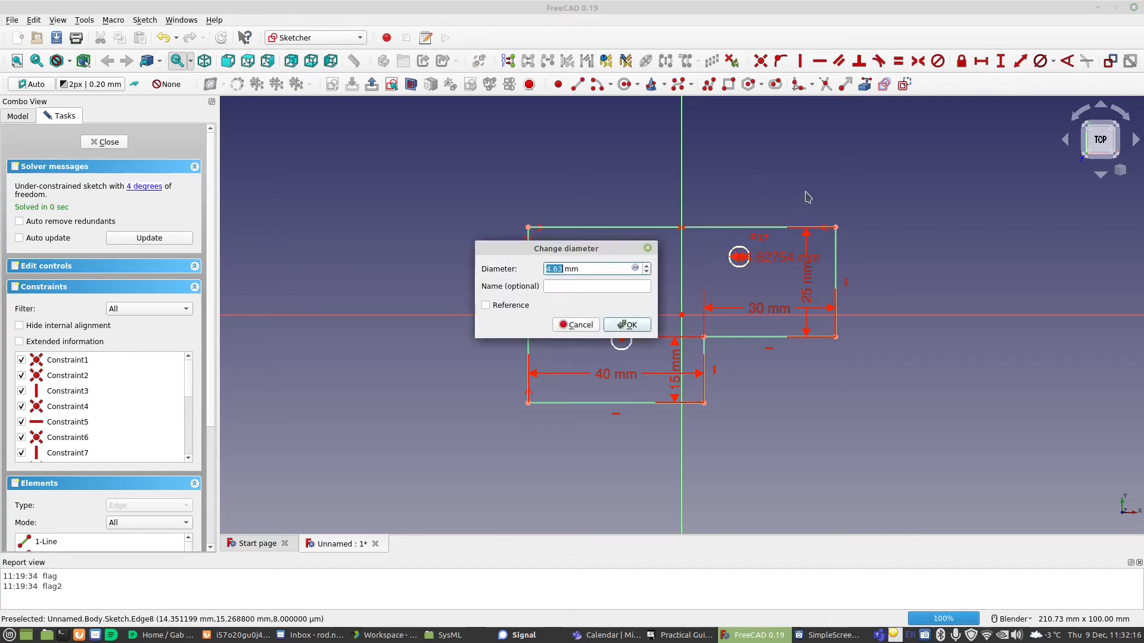
text(10)
key(Return)
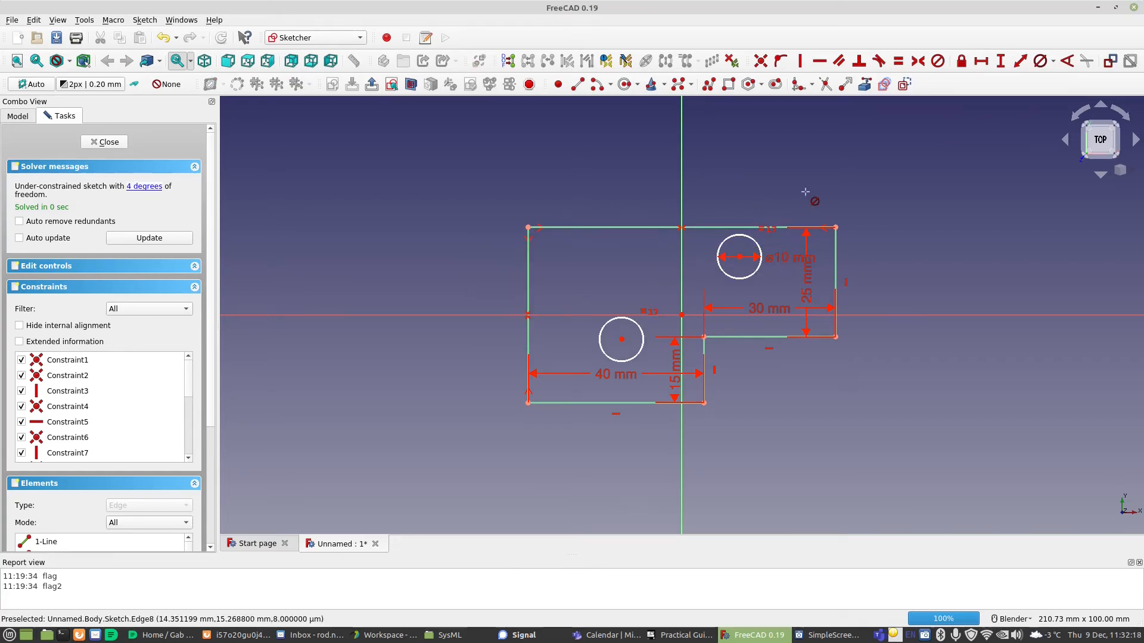
Following the reference drawing in Firefox, set the horizontal distance between the lower hole's centre and the outline's bottom-left corner to 25 mm.
click(239, 635)
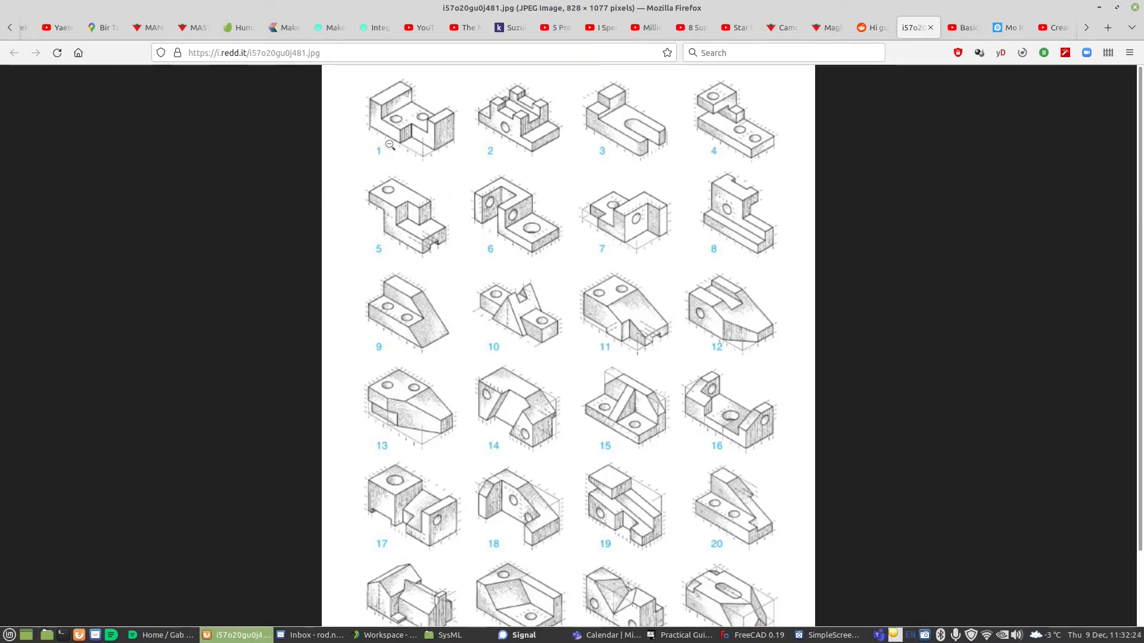
click(752, 636)
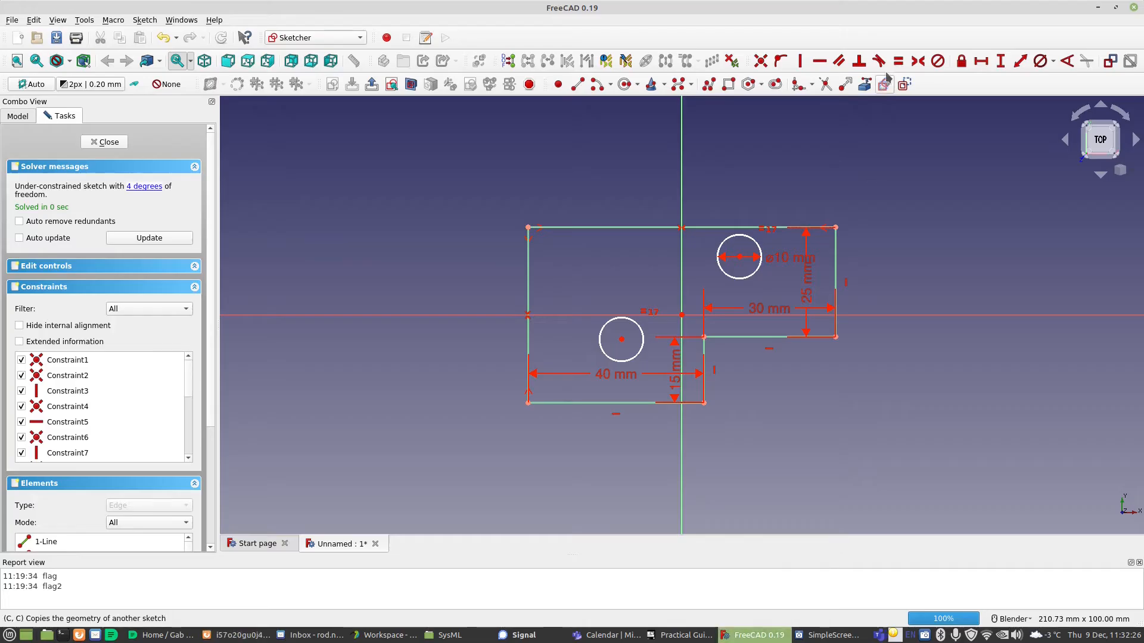
click(621, 339)
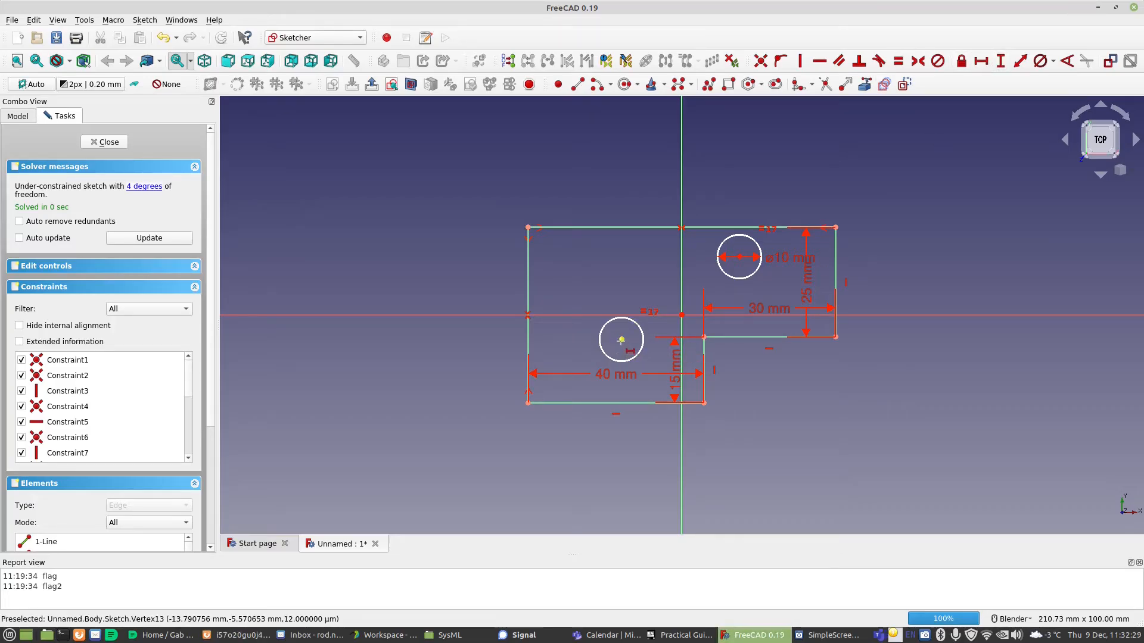
click(527, 403)
key(shift+h)
text(25)
key(Return)
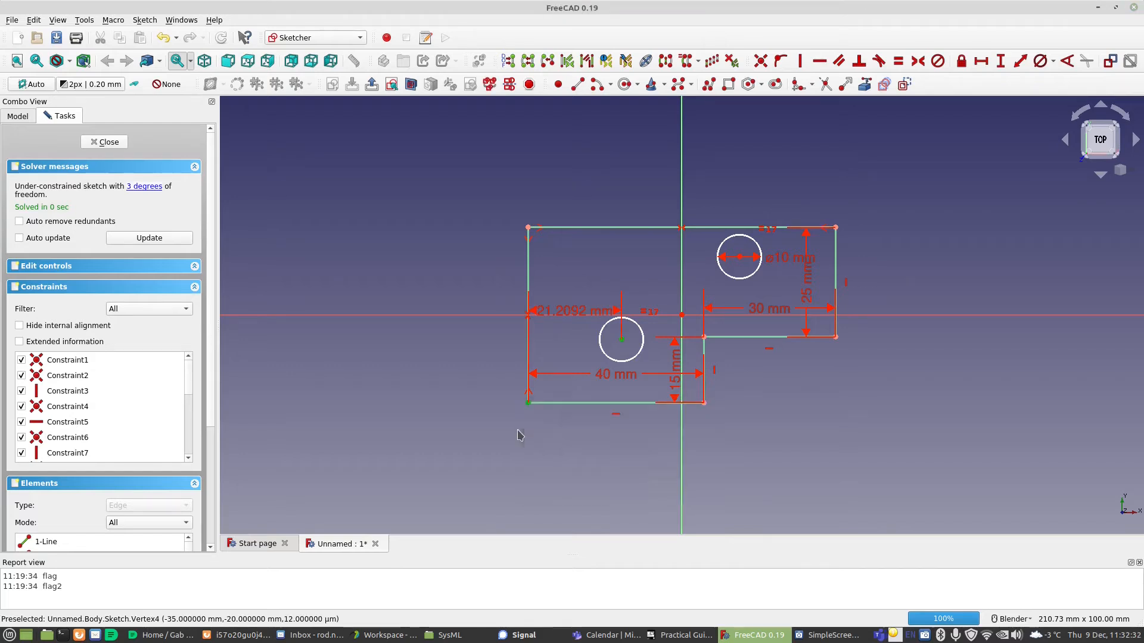
Set the horizontal distance between the upper hole's centre and the outline's top-right corner to 25 mm.
click(837, 226)
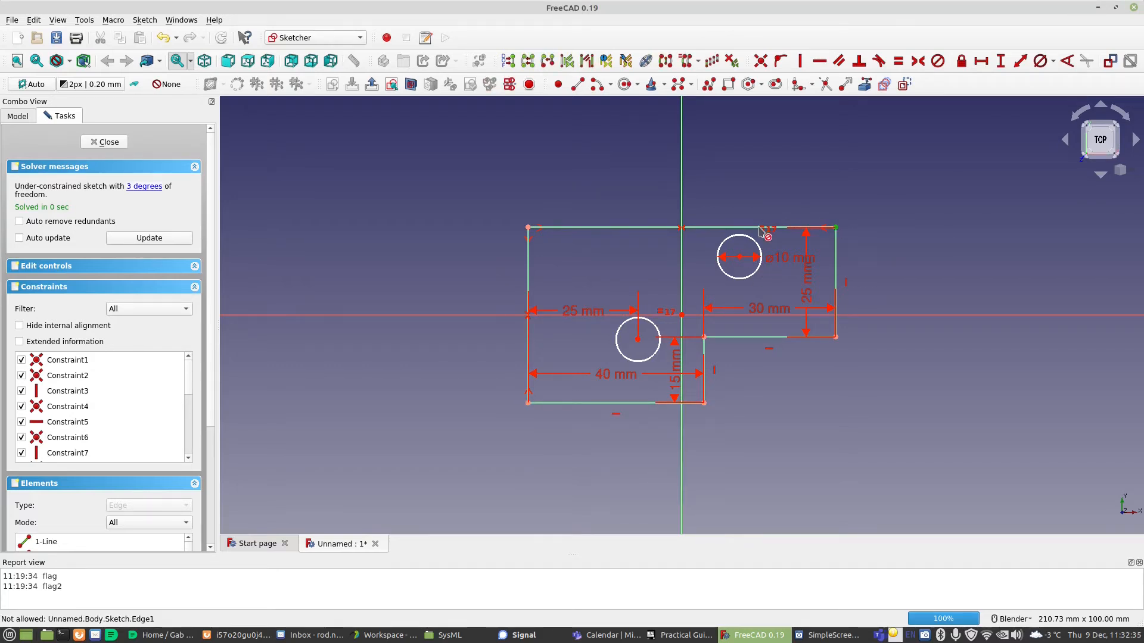
click(740, 256)
key(shift+h)
text(25)
key(Return)
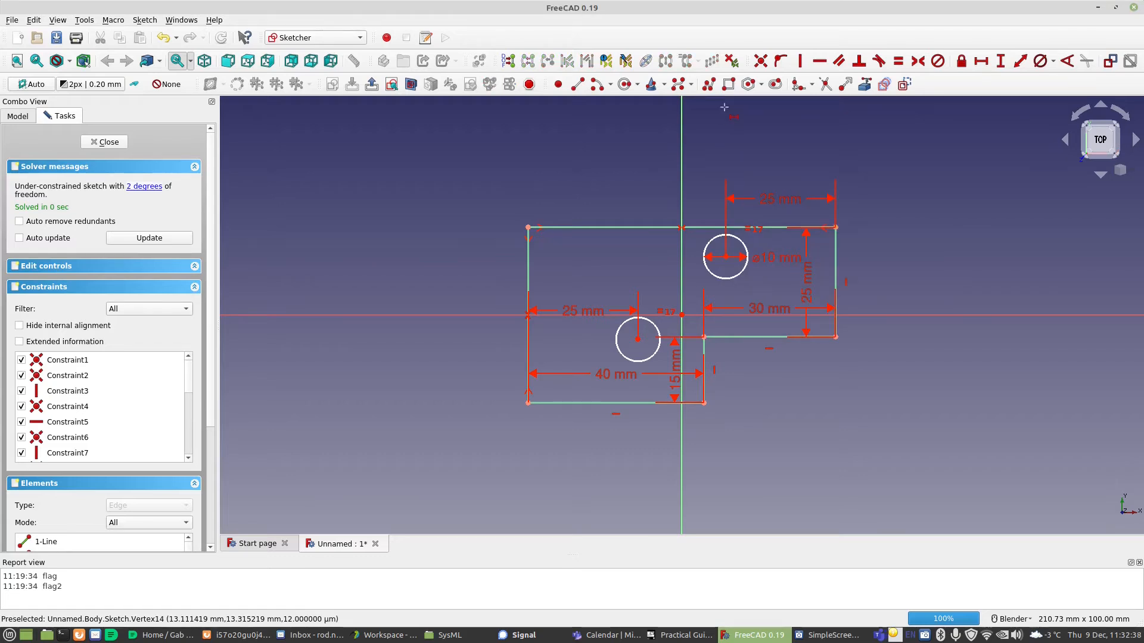
Following the reference drawing in Firefox, set the vertical distance between the lower hole's centre and the outline's bottom-left corner to 10 mm.
click(268, 612)
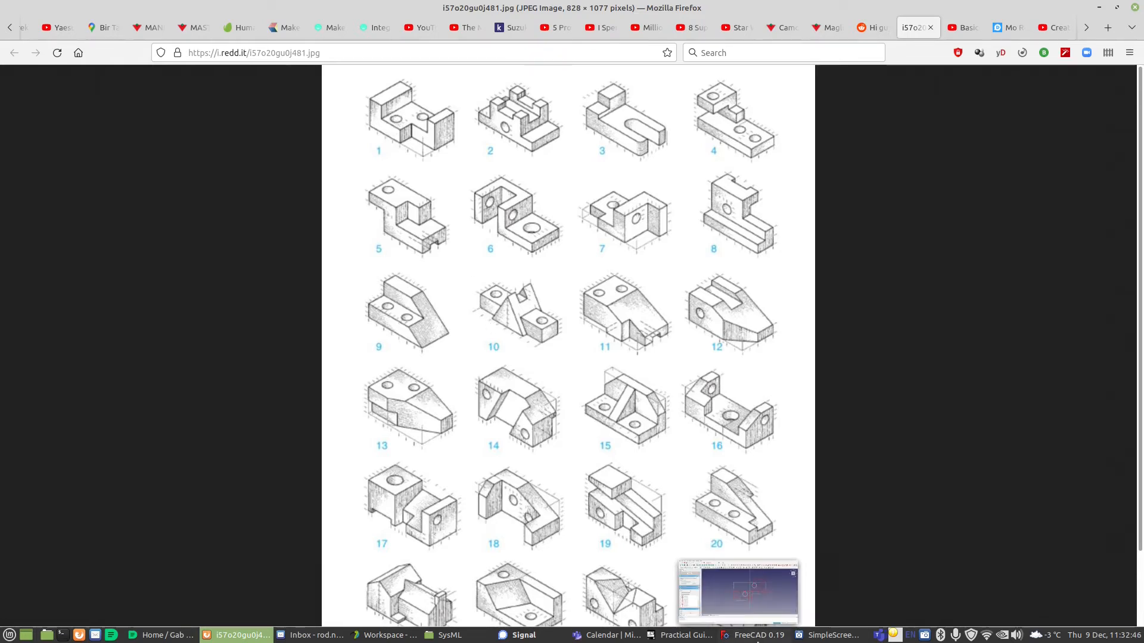
click(735, 593)
click(1001, 60)
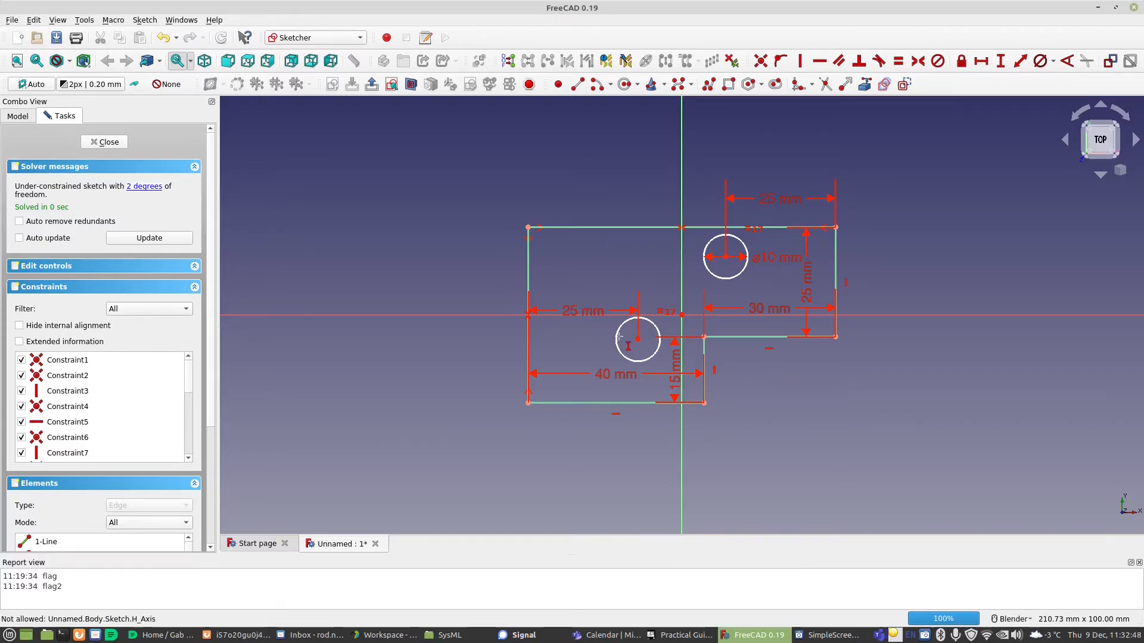
click(638, 339)
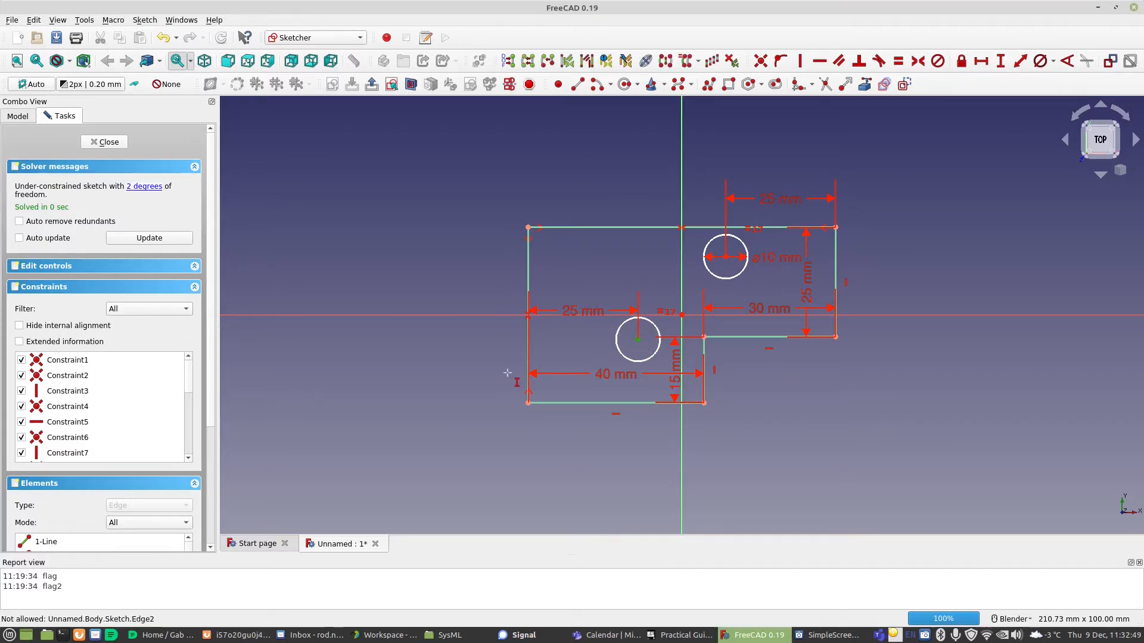
click(527, 404)
text(10)
key(Return)
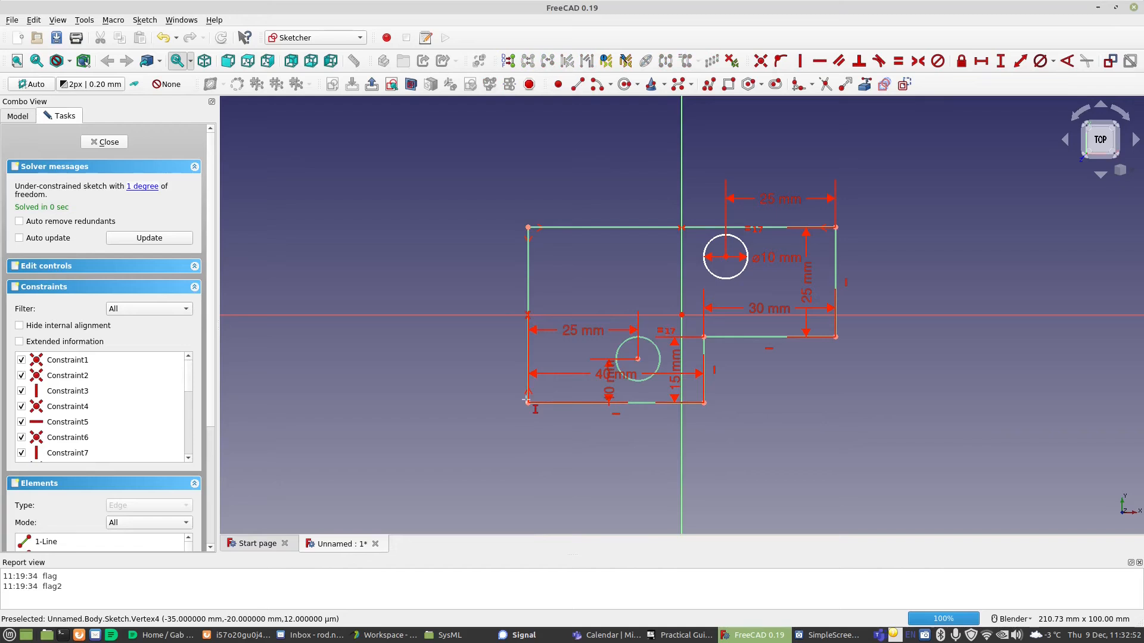
Set the vertical distance between the upper hole's centre and the outline's top-right corner to 10 mm, and close the sketch.
click(836, 227)
click(726, 257)
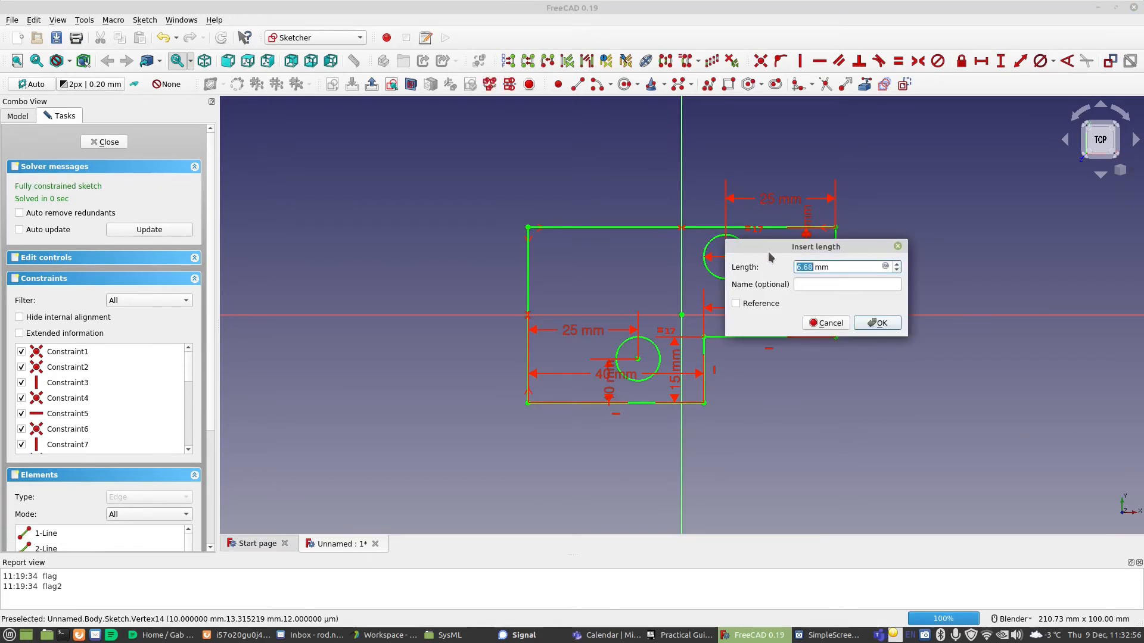
text(10)
key(Return)
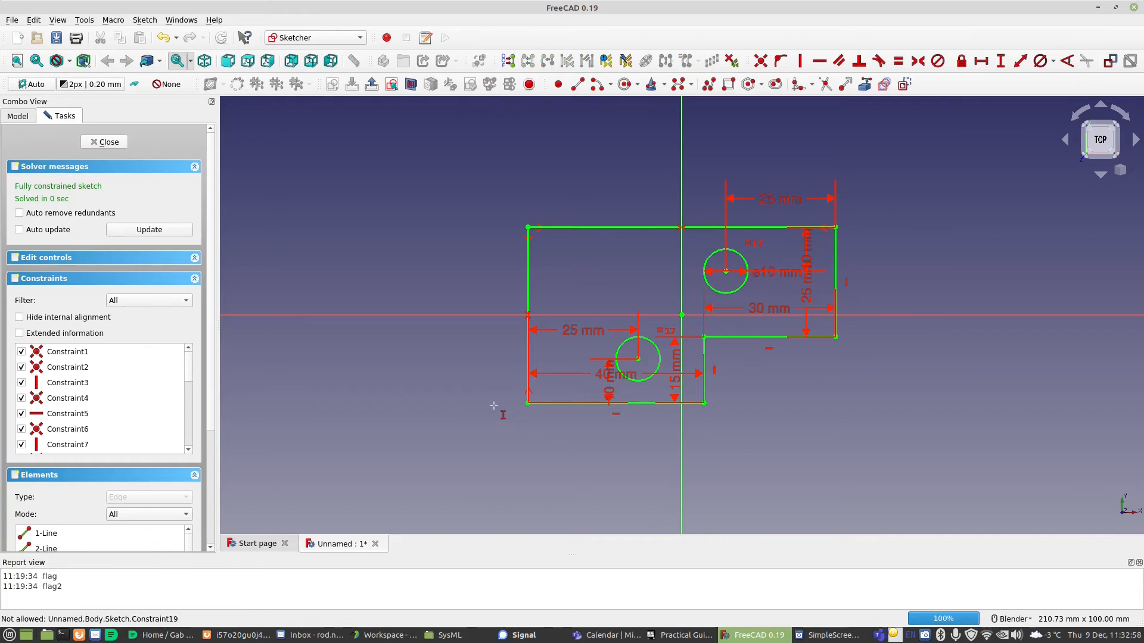
click(118, 145)
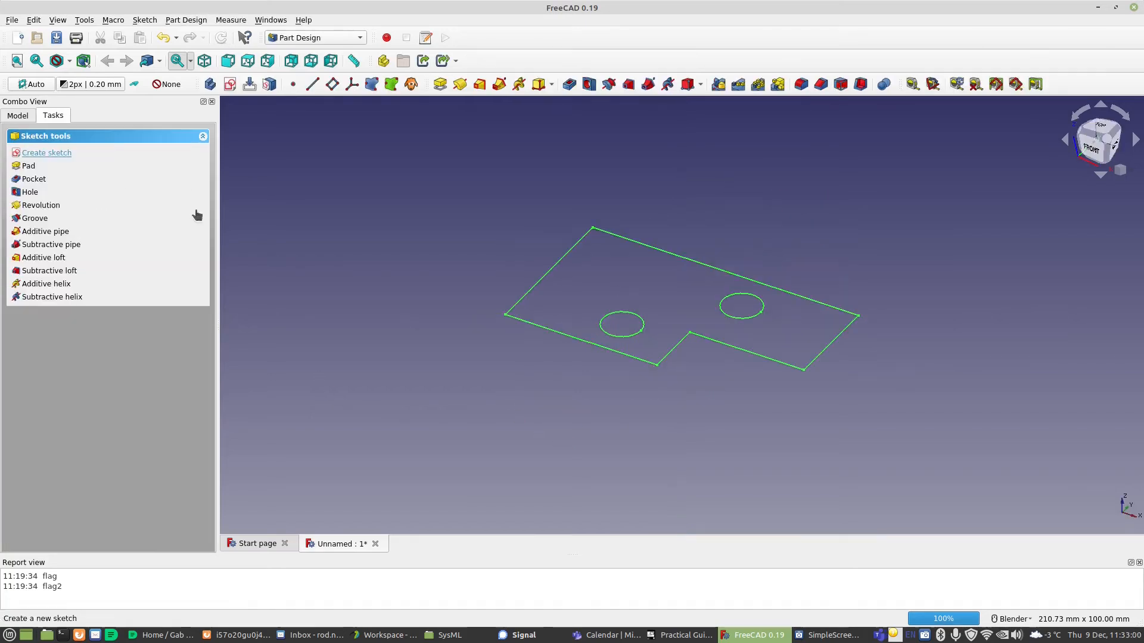
Check the base thickness in the Firefox reference and pad the base sketch 15 mm.
click(18, 116)
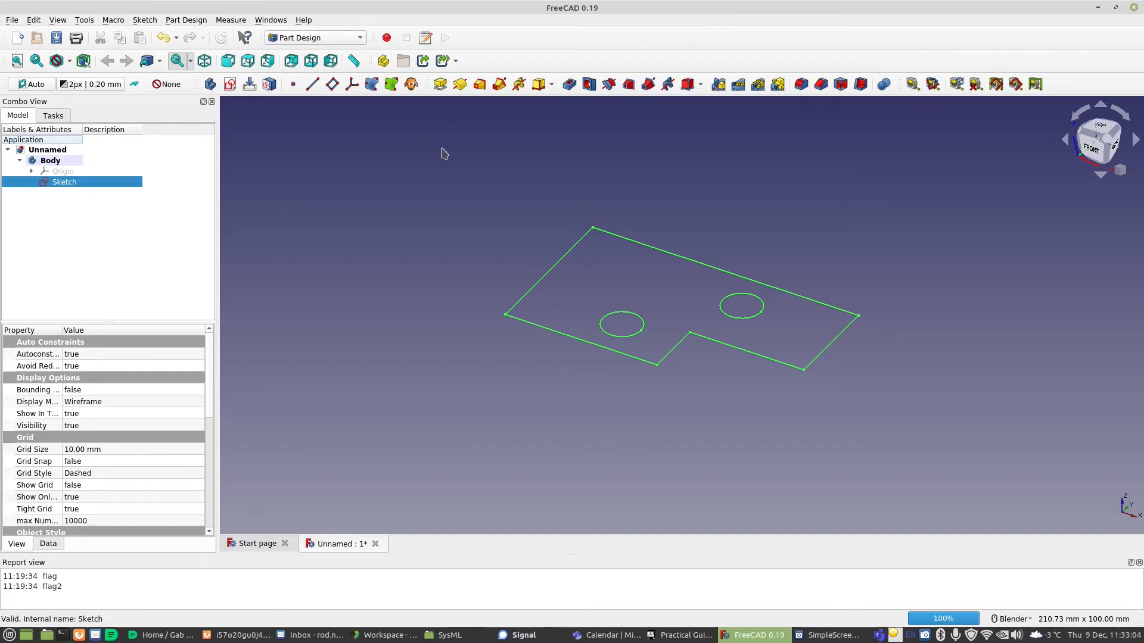
click(237, 635)
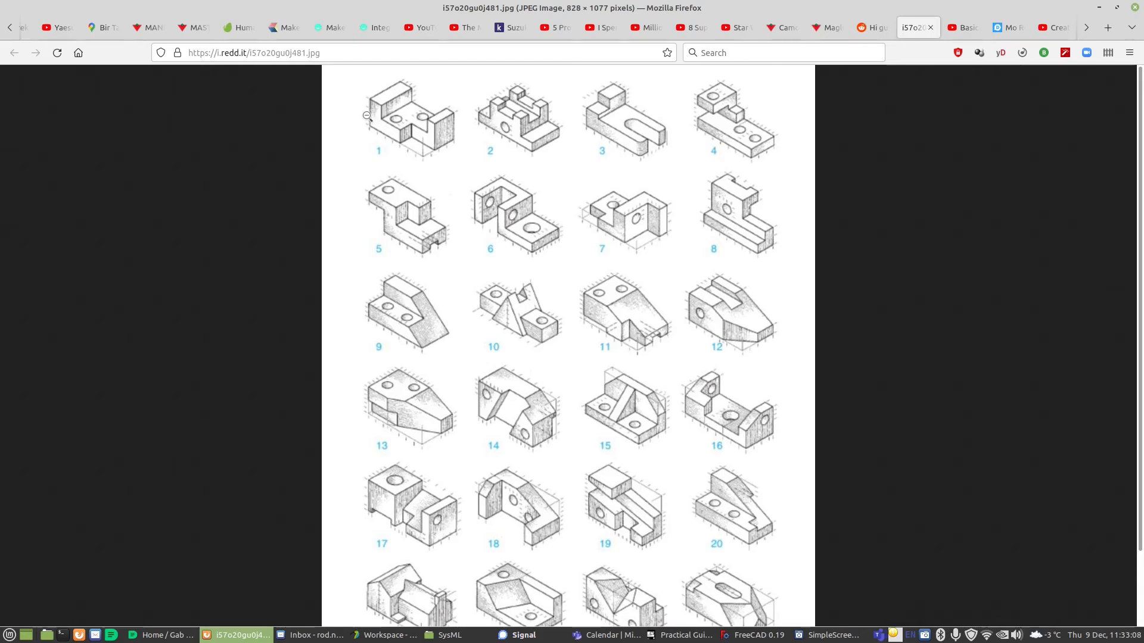
click(754, 635)
click(440, 86)
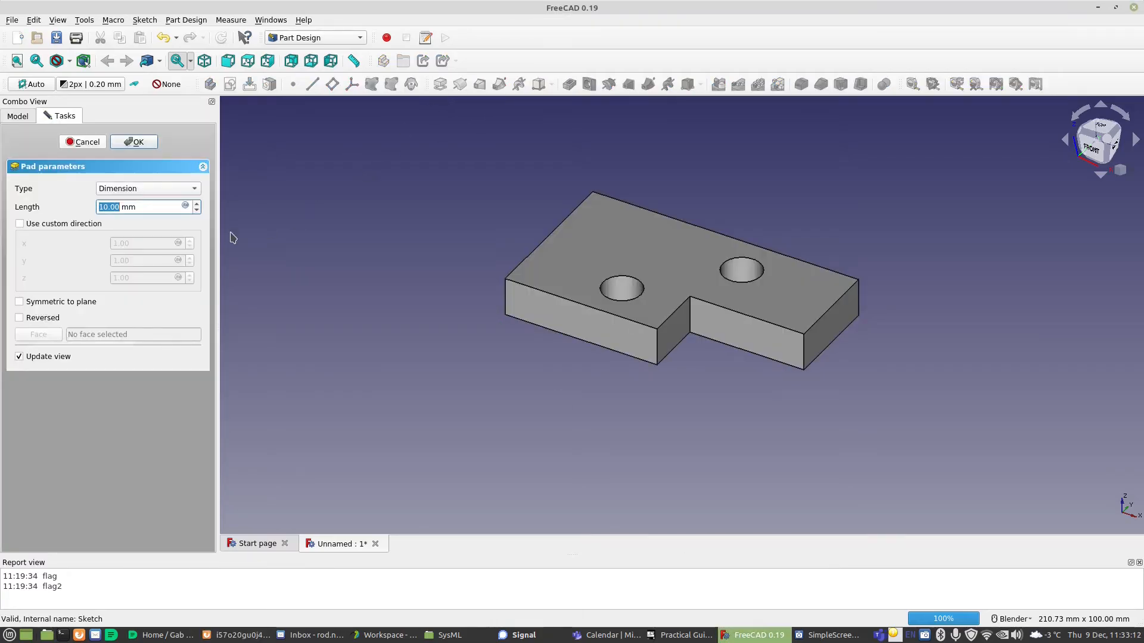
text(15)
key(Return)
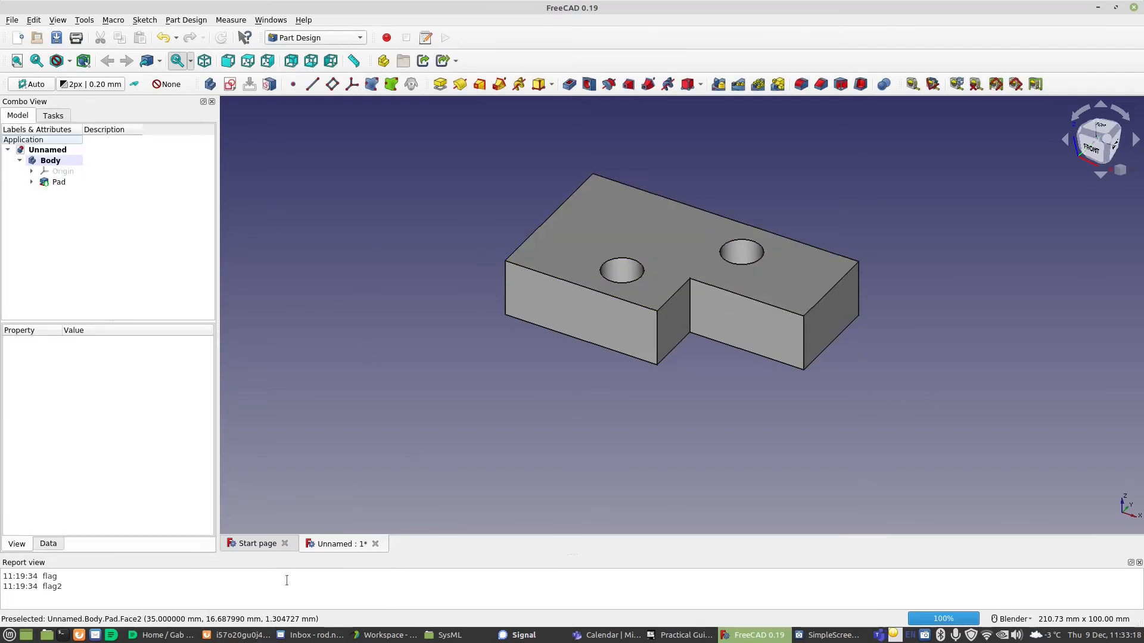
After checking the Firefox reference, sketch an upright rectangle near each end of the base's top face and add both end edges as external geometry.
click(237, 635)
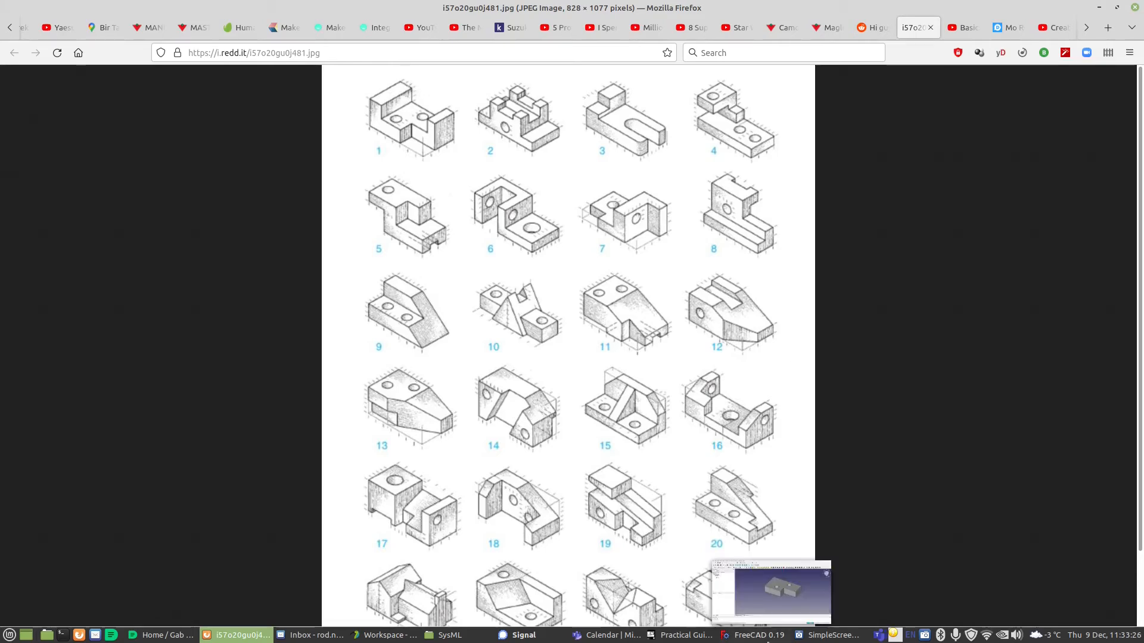
click(754, 635)
click(583, 259)
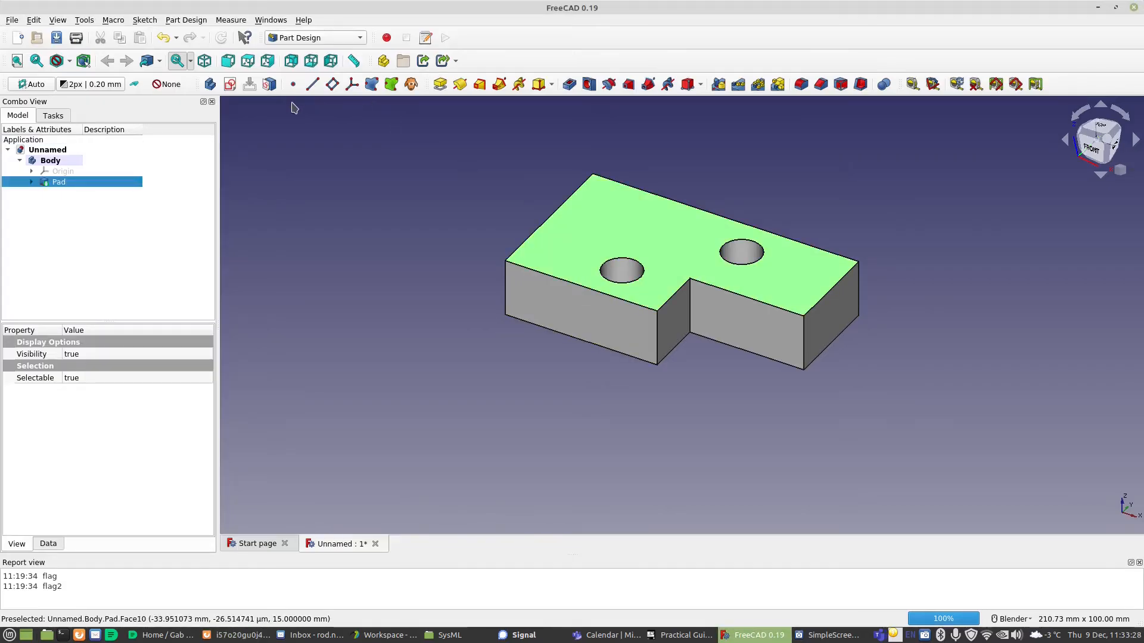
click(230, 84)
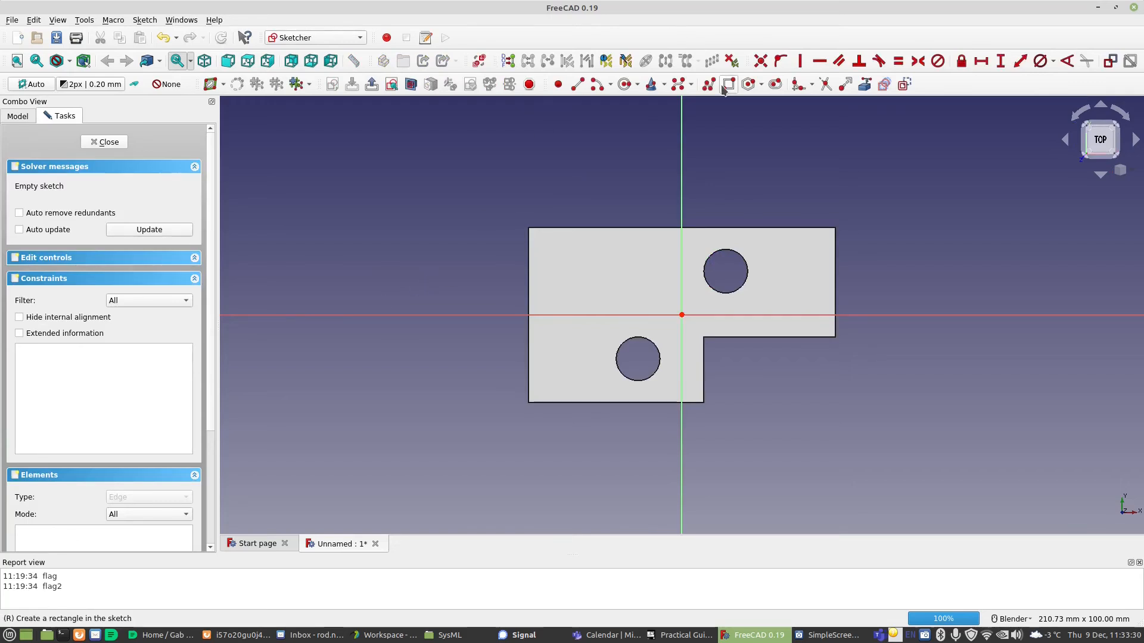
click(549, 247)
click(577, 373)
click(791, 245)
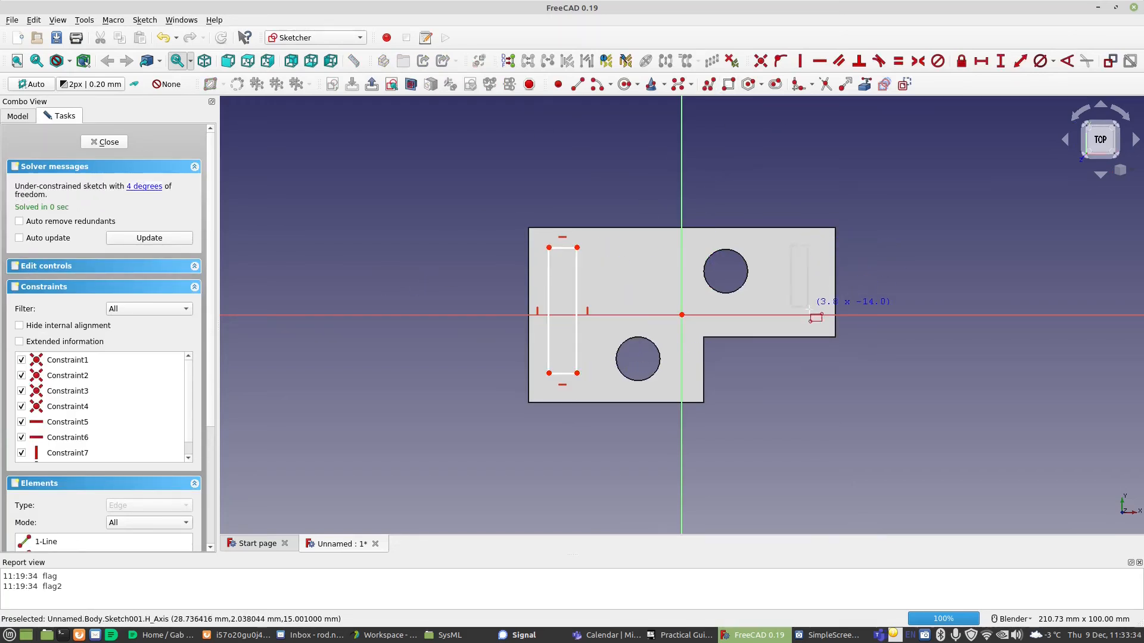
click(813, 306)
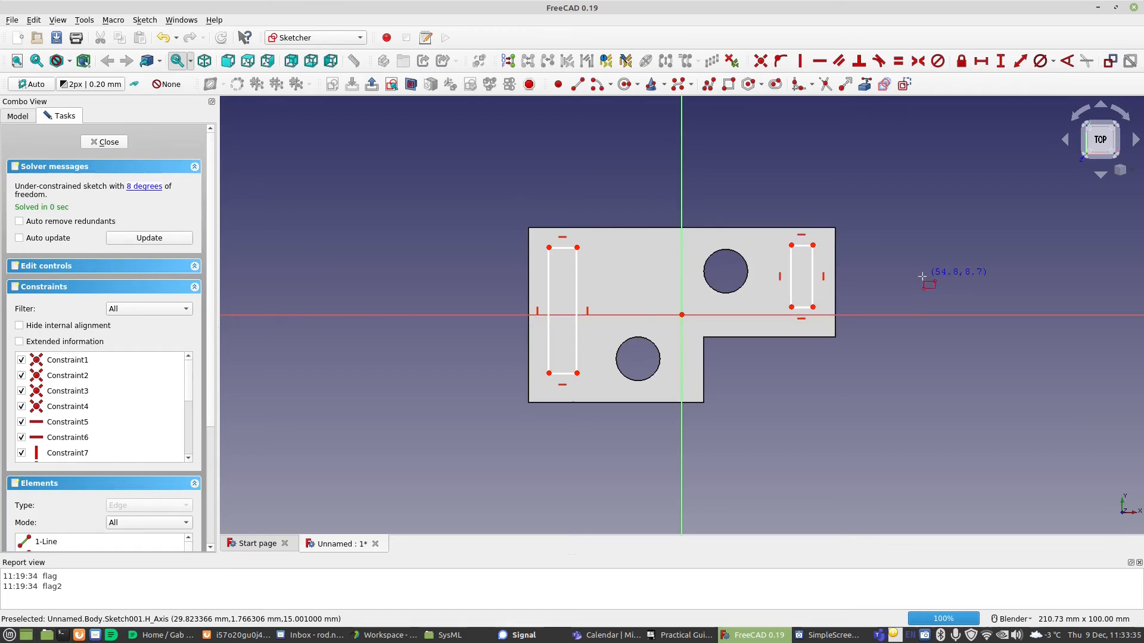
click(866, 84)
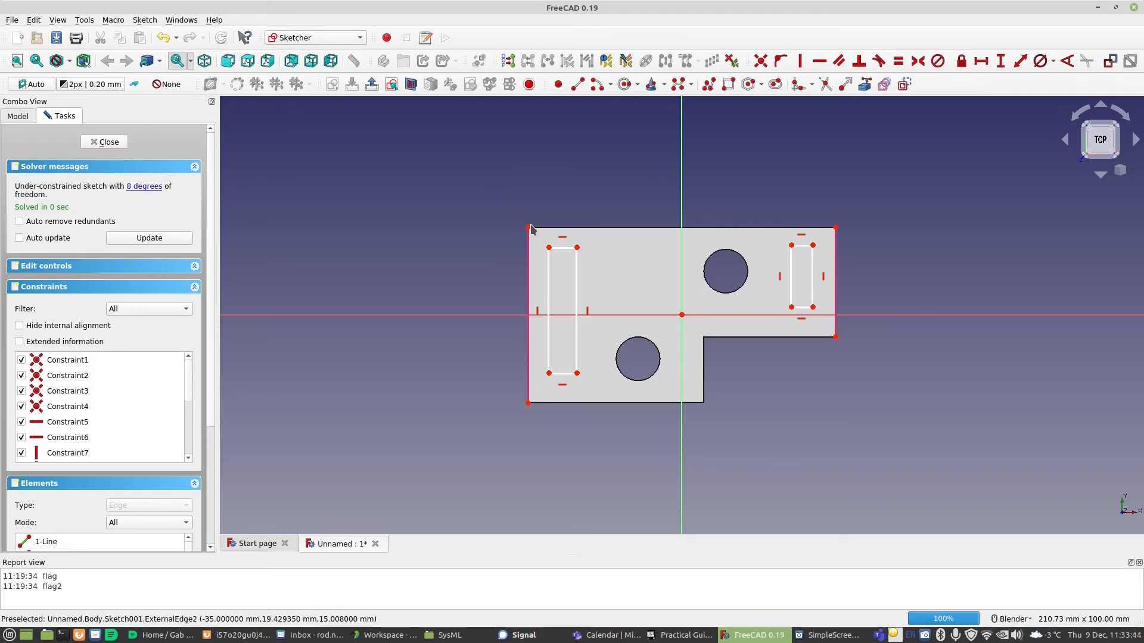
Remove the vertical constraint from the left rectangle's outer side and make its two outer corners coincident with the base's left-end corners.
click(536, 312)
key(Delete)
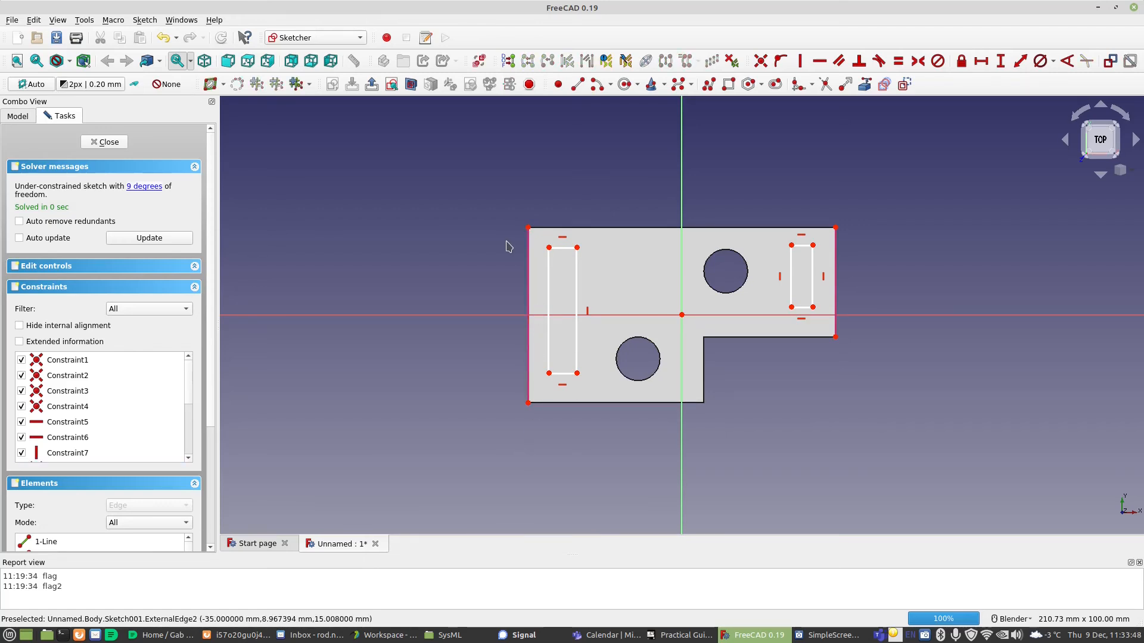
click(549, 372)
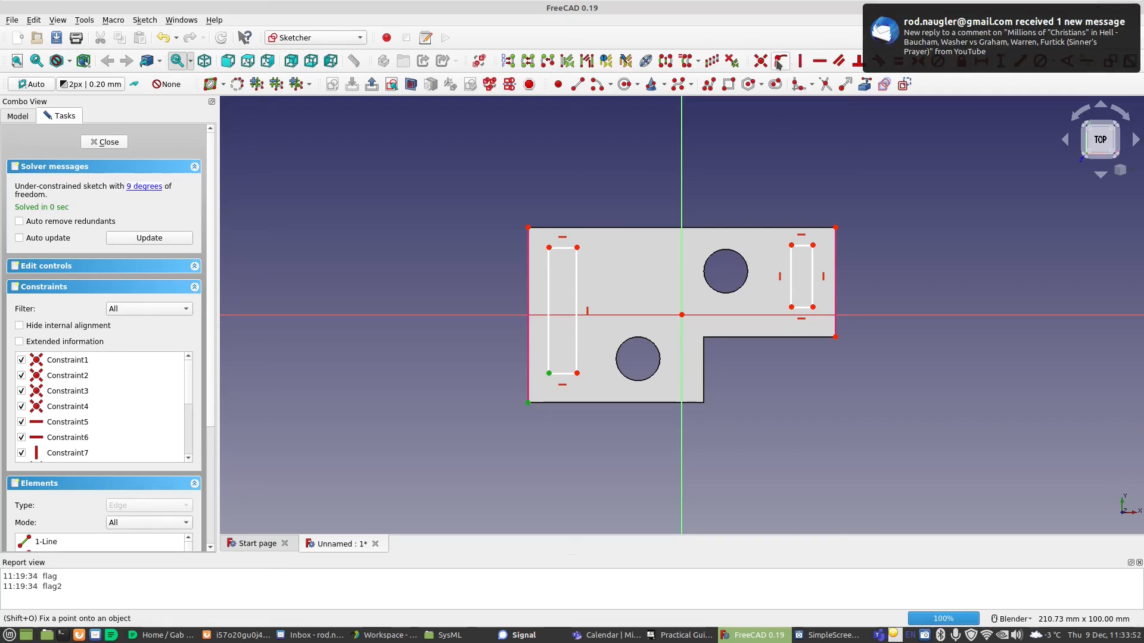
key(c)
click(549, 248)
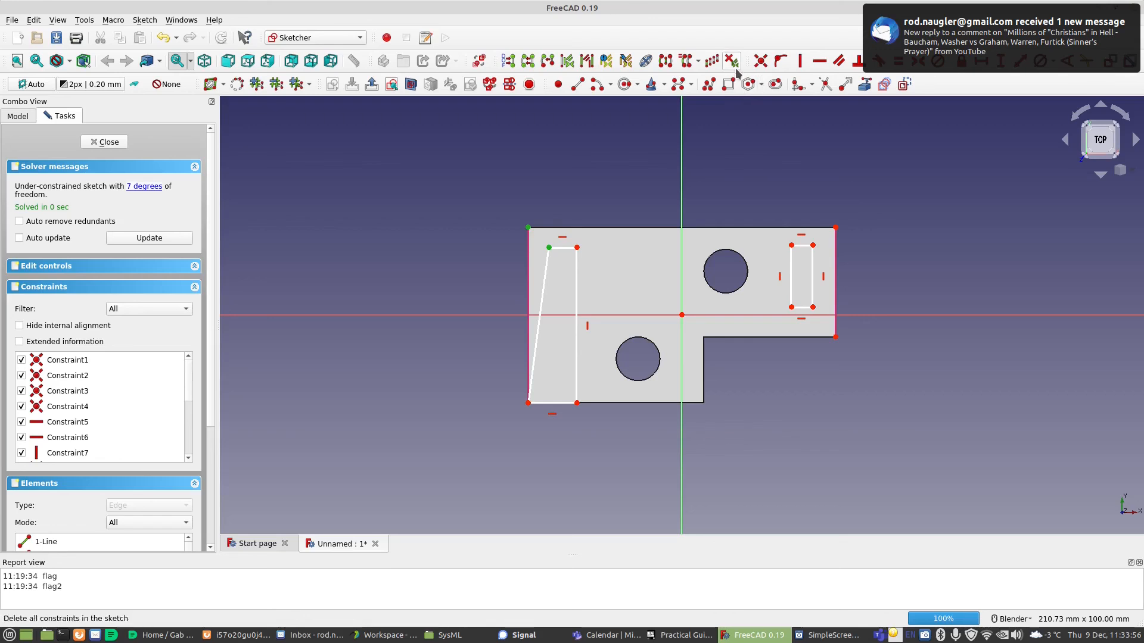
click(761, 60)
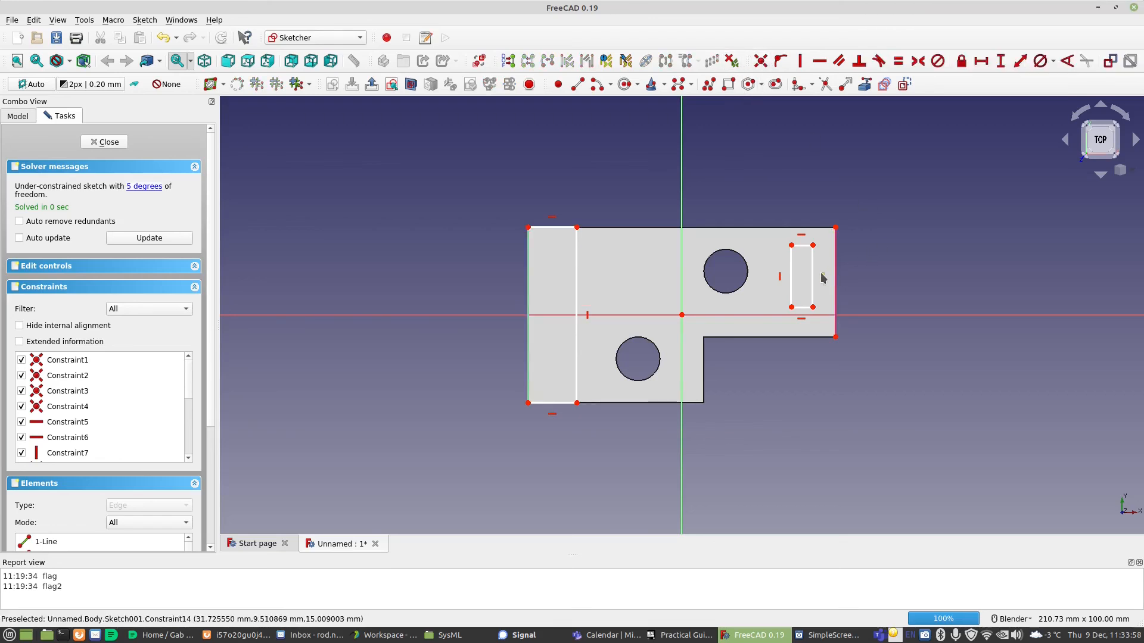
Remove the vertical constraint from the right rectangle's outer side and make its two outer corners coincident with the base's right-end corners.
key(Delete)
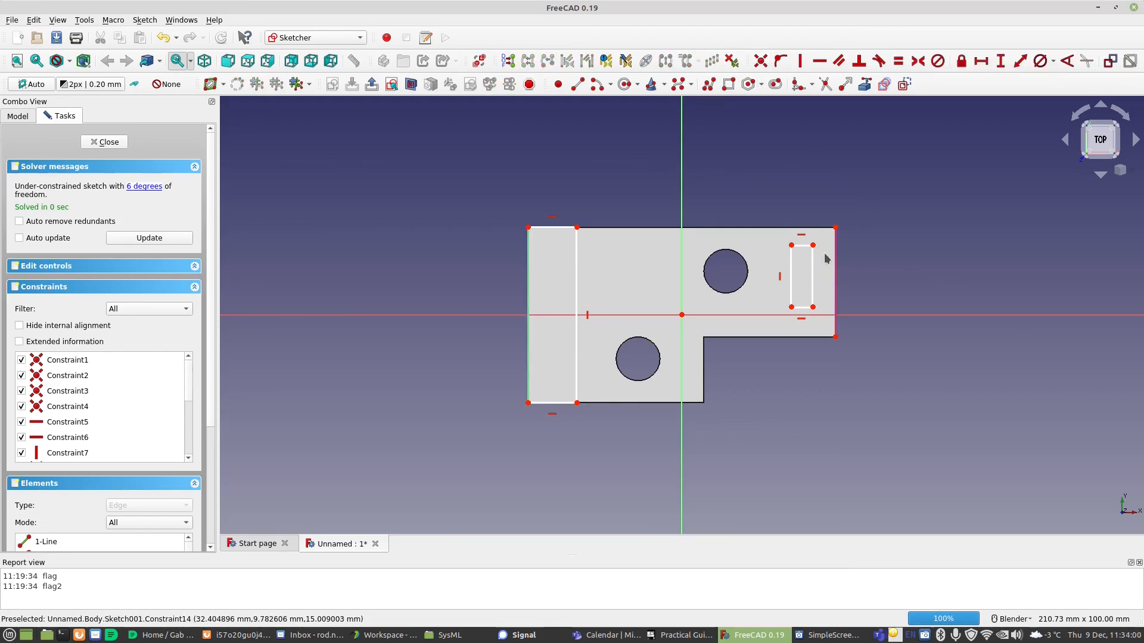
click(812, 307)
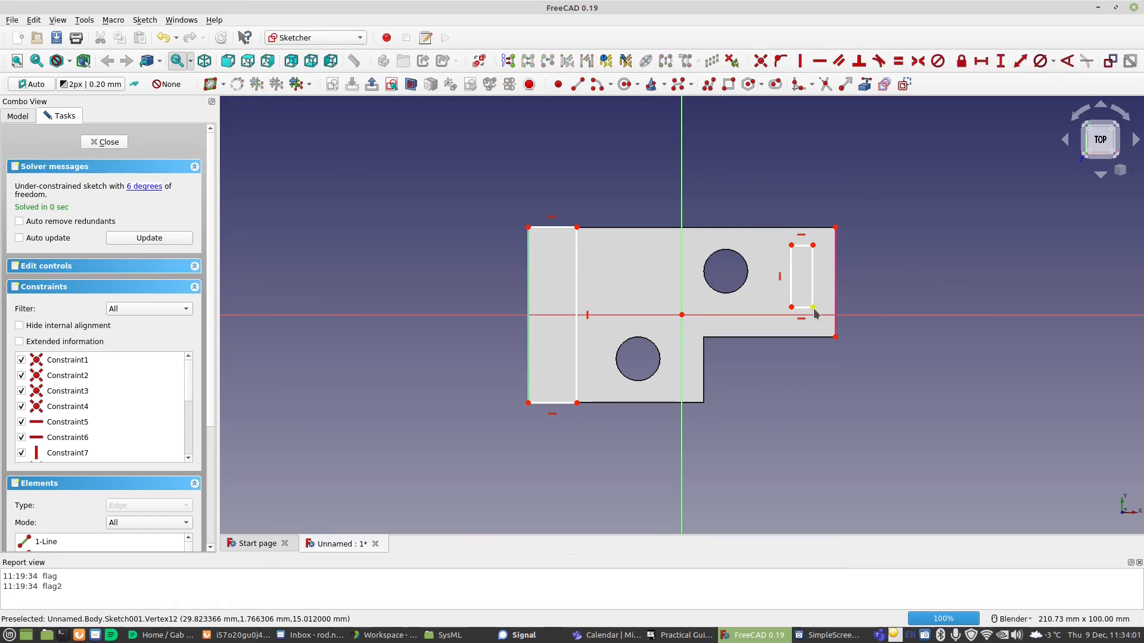
click(836, 339)
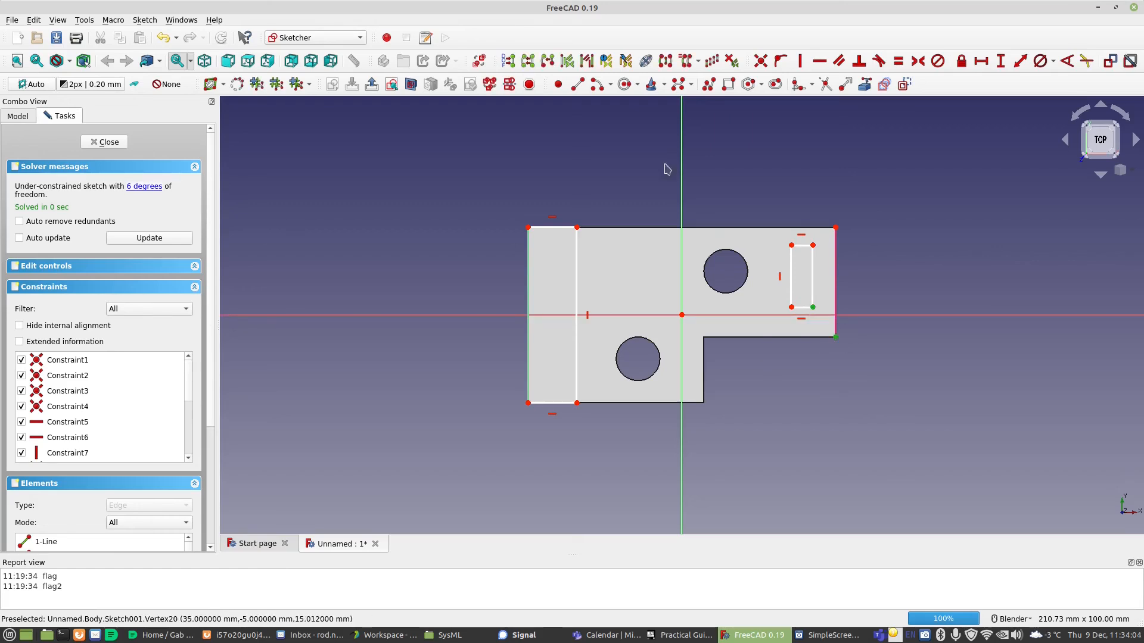
click(761, 60)
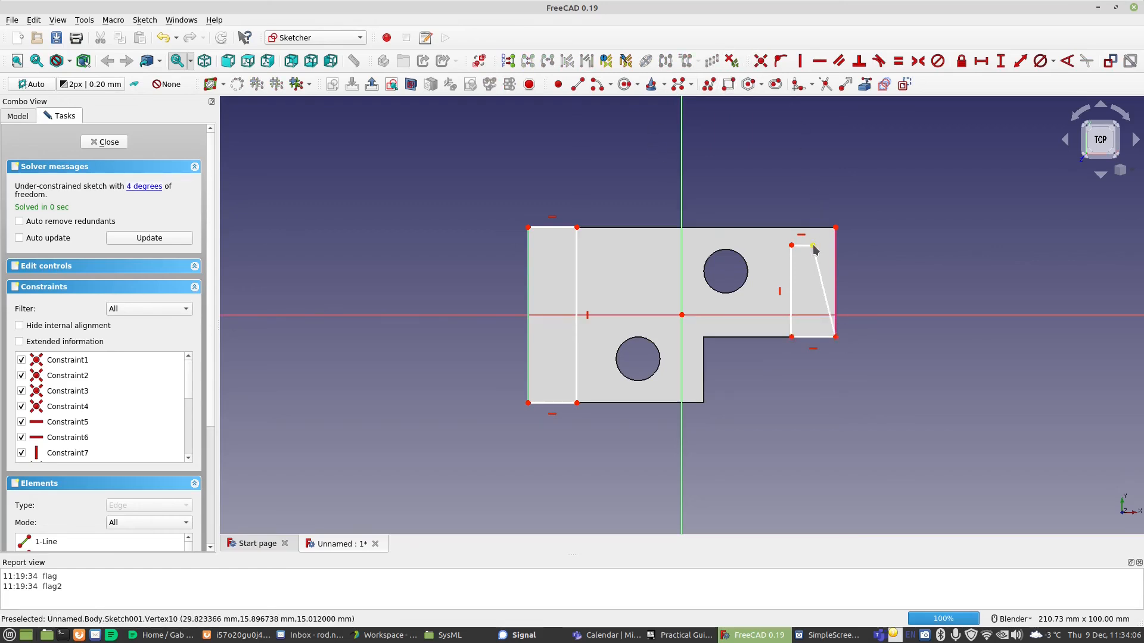
click(813, 246)
click(836, 228)
click(761, 61)
Set the horizontal width of the right rectangle to 10 mm and of the left rectangle to 15 mm, and close the sketch.
click(981, 60)
click(827, 228)
text(1mm)
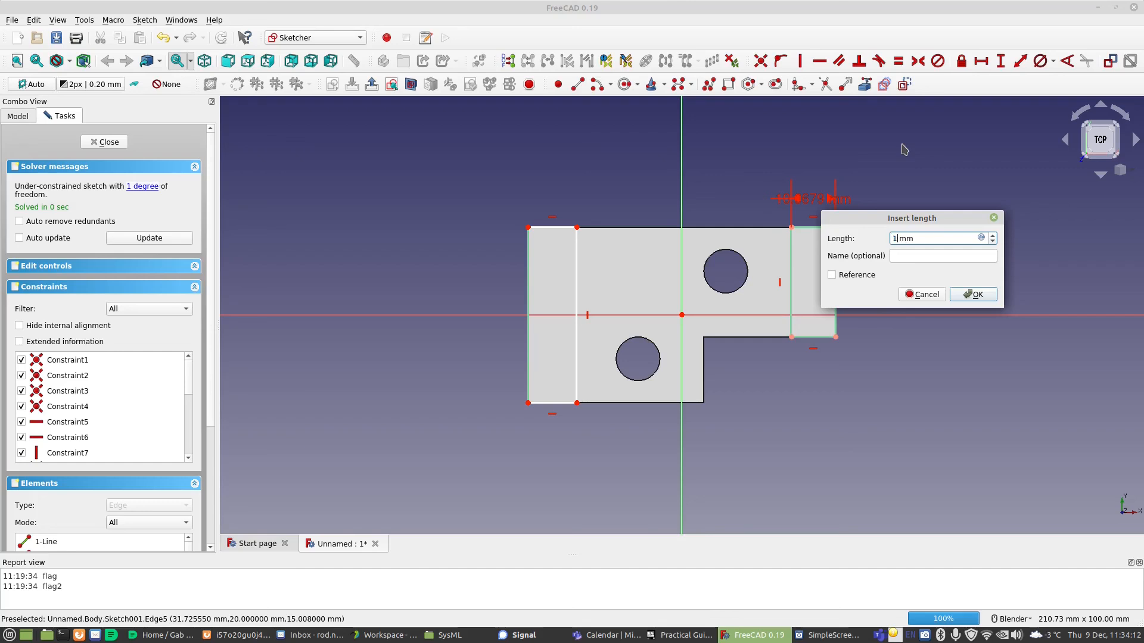
text(0)
key(Return)
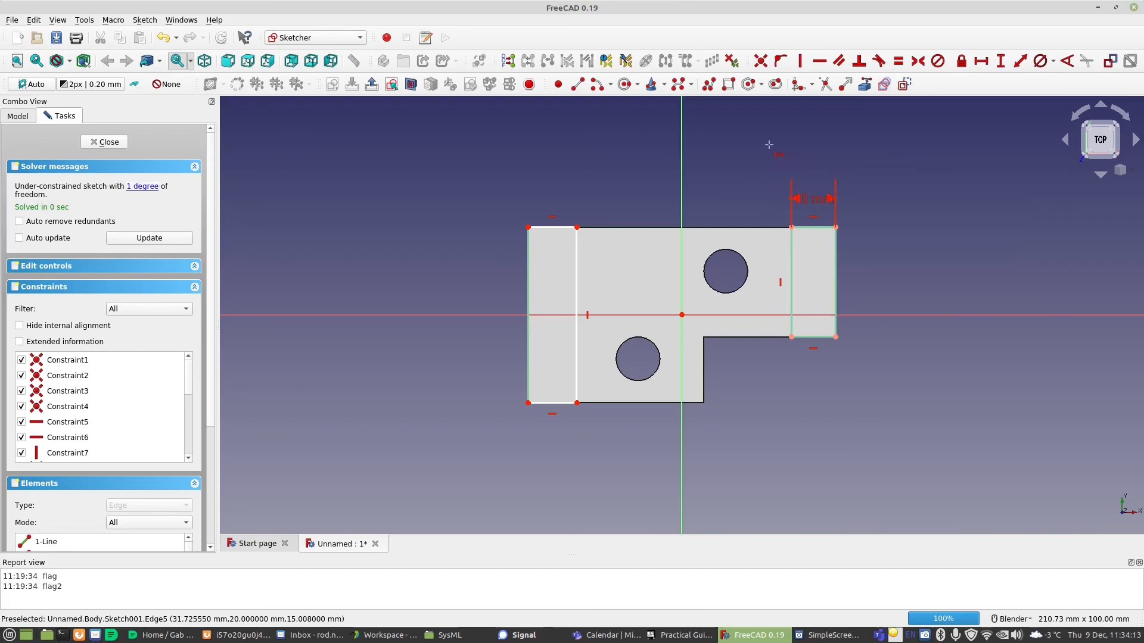
click(552, 227)
text(15)
key(Return)
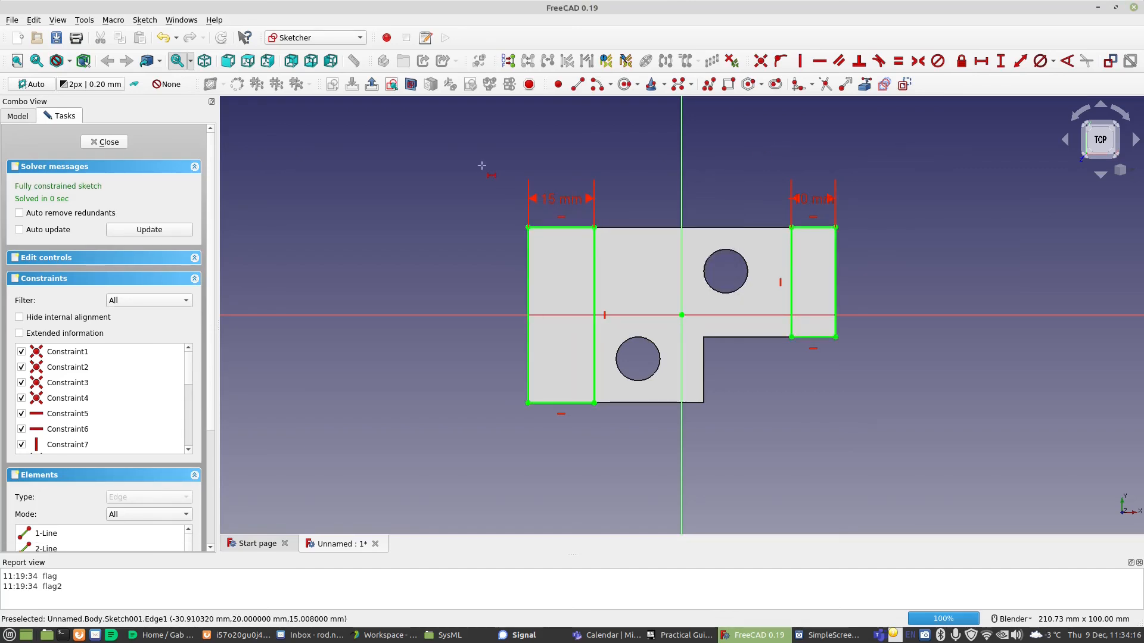
click(99, 142)
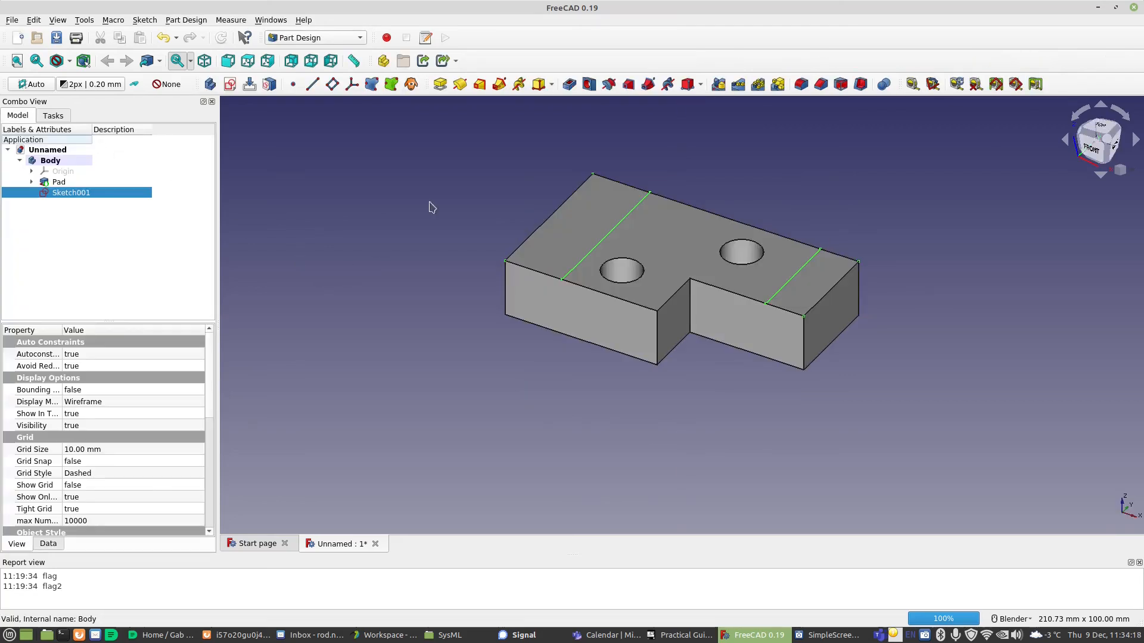
Pad the two end rectangles 15 mm upward from the base's top face.
click(440, 84)
text(15)
key(Return)
mouse_move(861, 347)
middle_down()
mouse_move(826, 350)
mouse_move(863, 328)
mouse_move(881, 350)
middle_up()
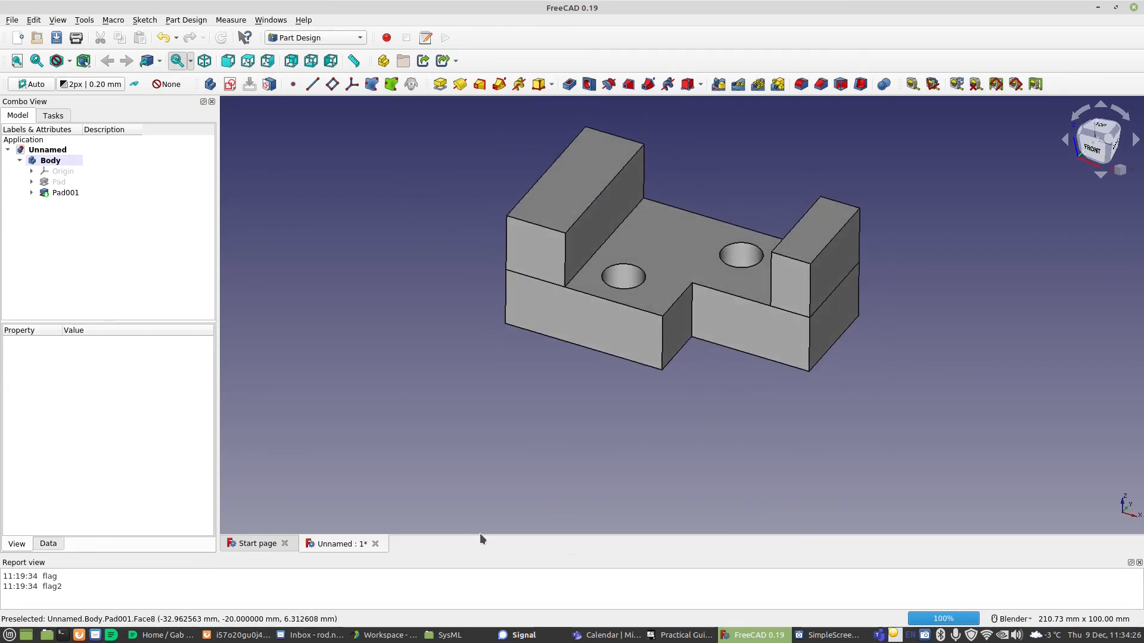